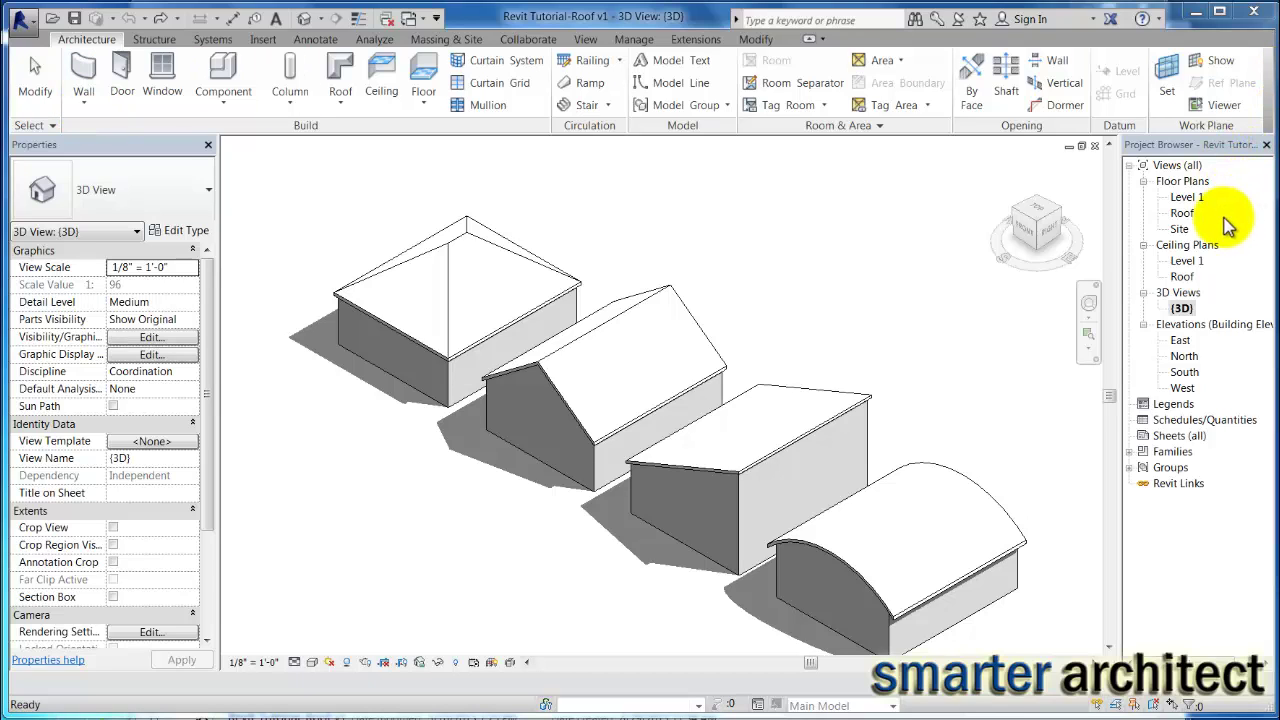
Step: Open the Level 1 floor plan showing the four square wall outlines
double_click(1189, 199)
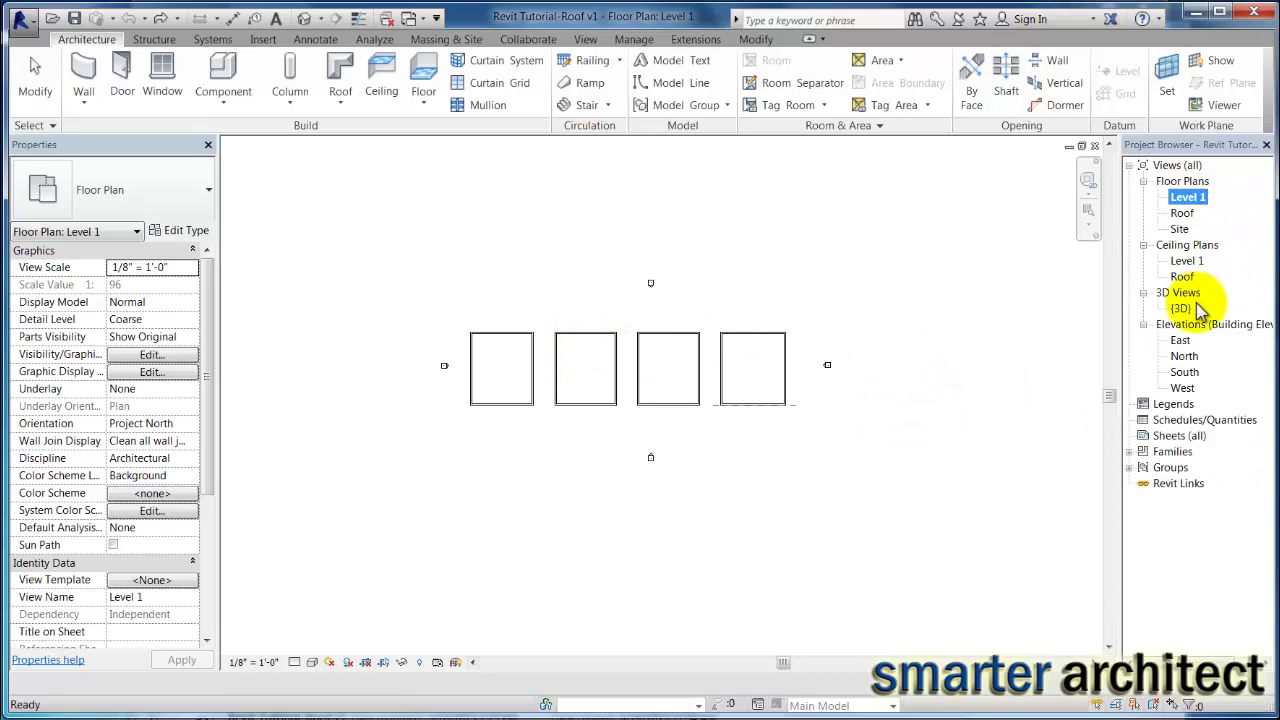
double_click(1185, 358)
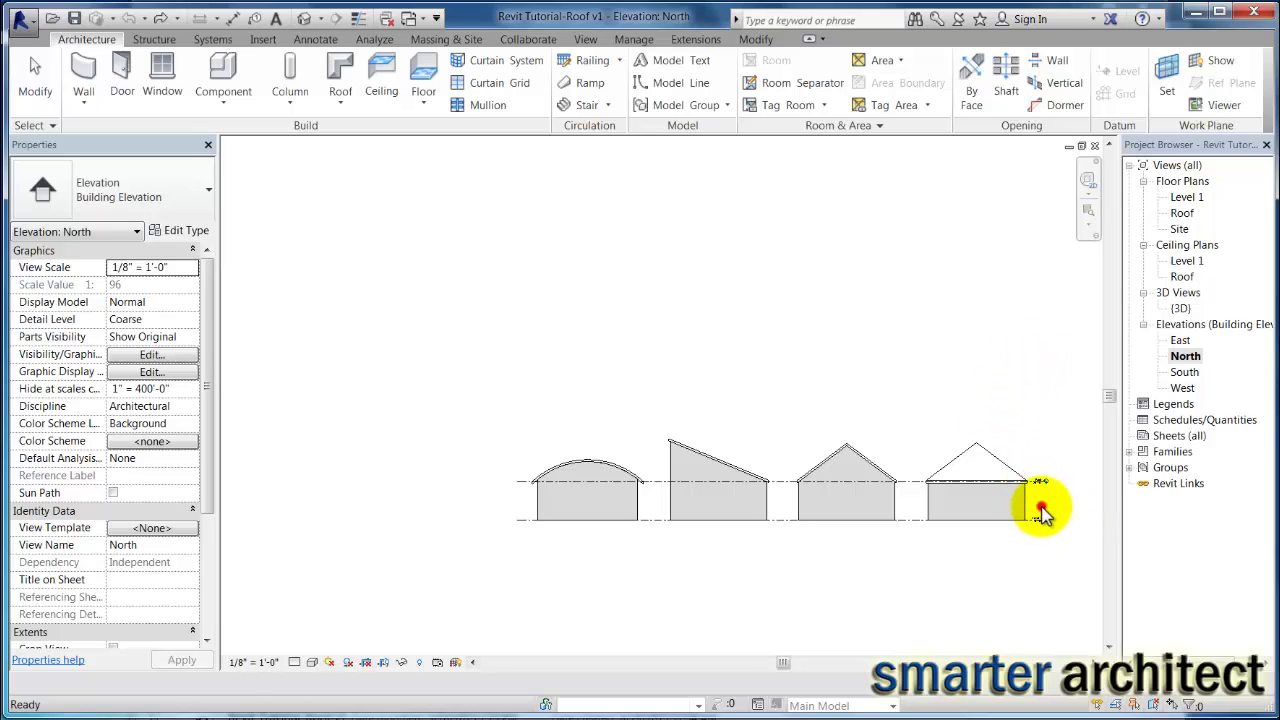
scroll(1040, 510, "up", 5)
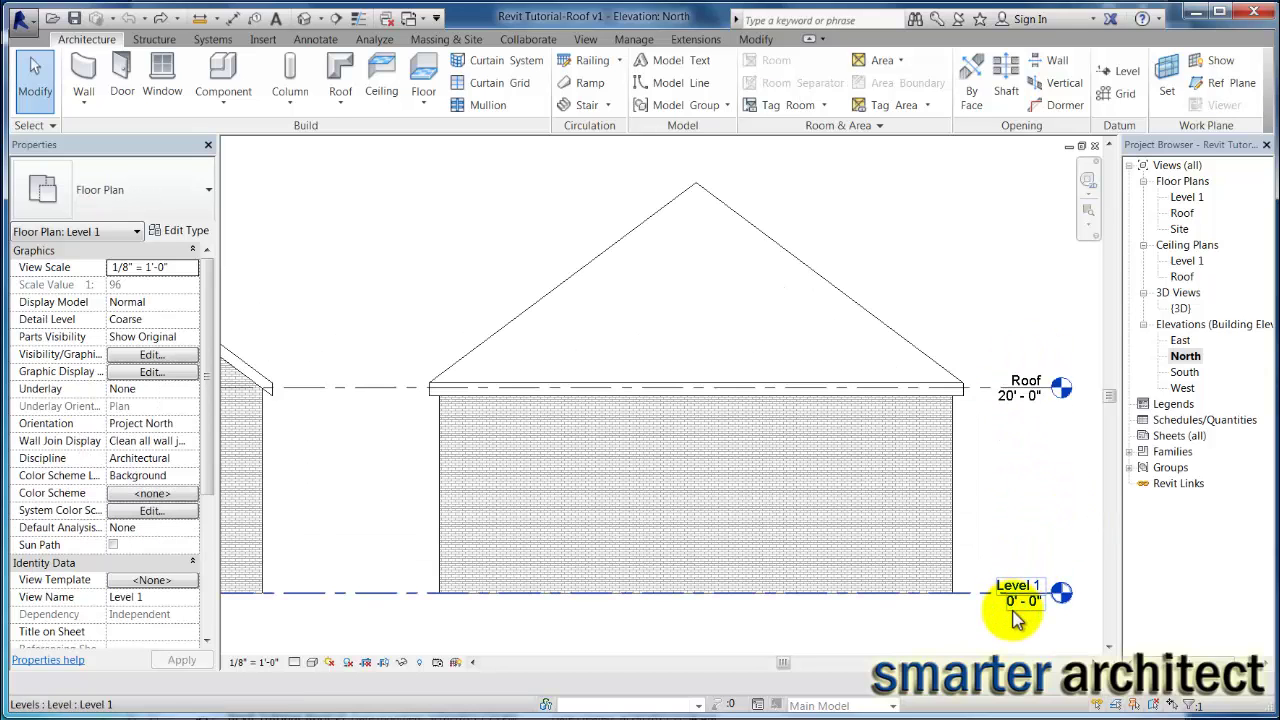
scroll(1040, 375, "down", 4)
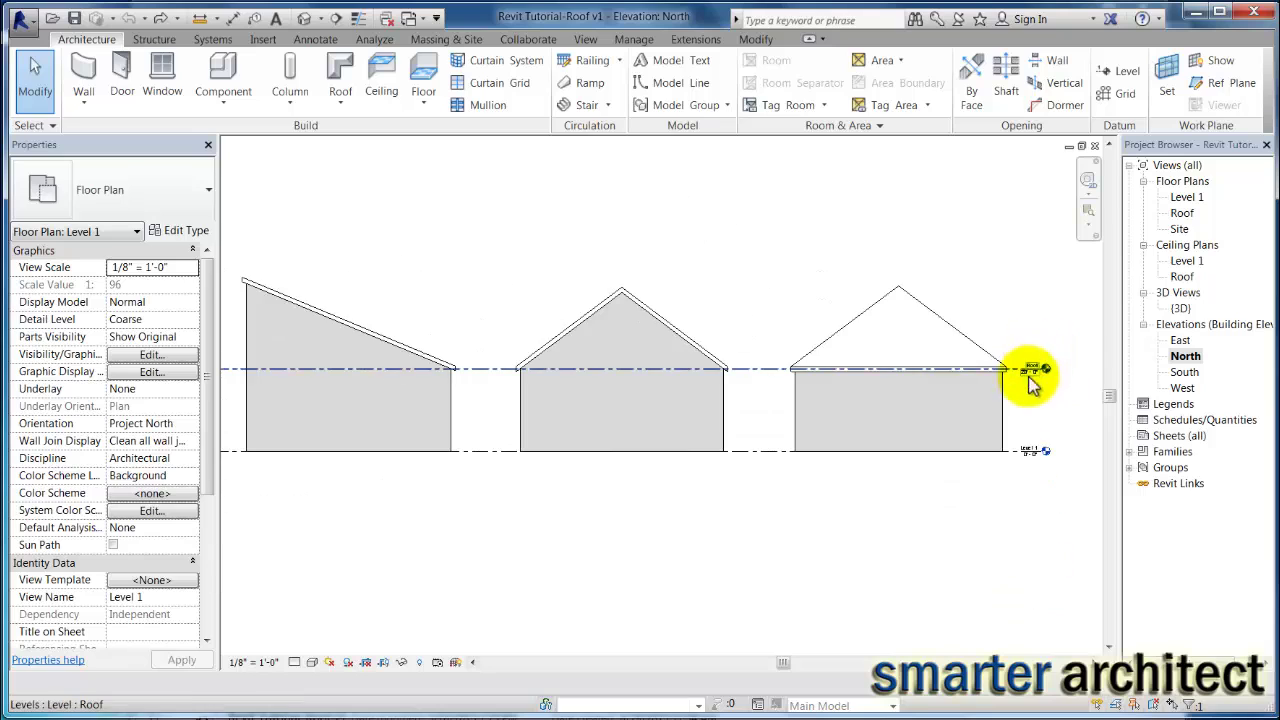
scroll(1033, 385, "down", 3)
scroll(1045, 430, "up", 3)
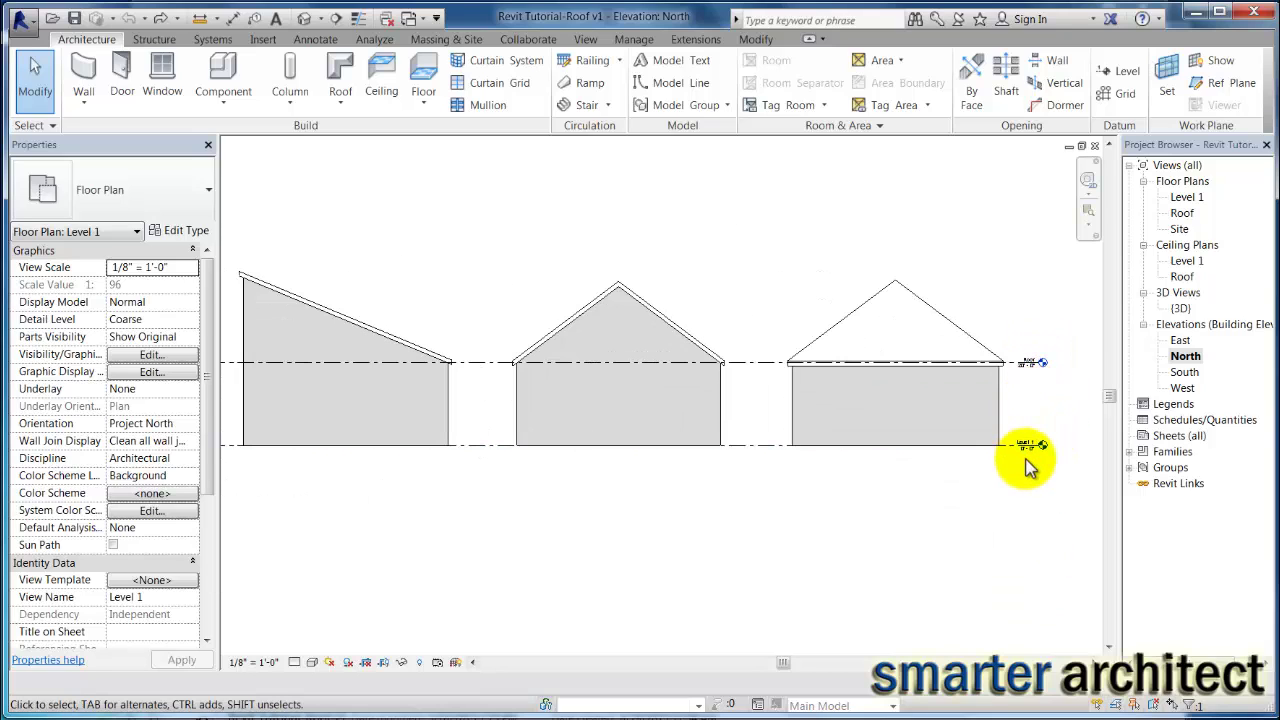
scroll(1050, 450, "up", 2)
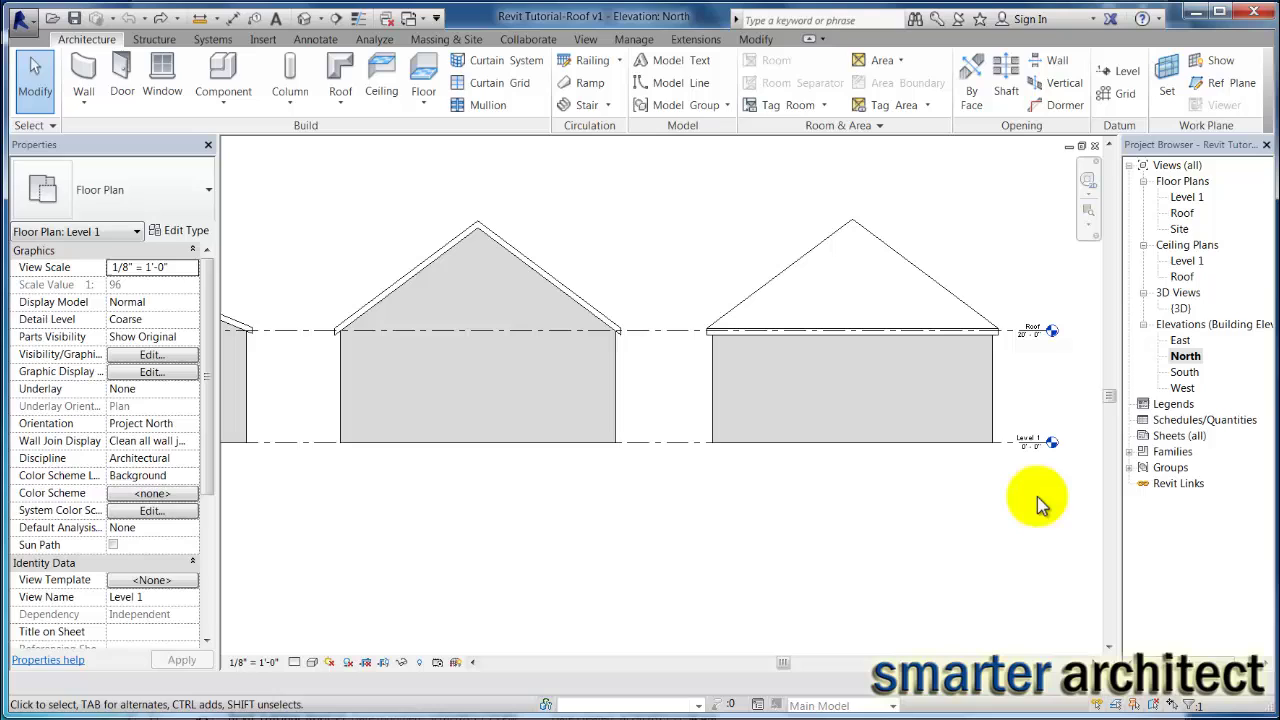
Step: Start a Roof by Footprint on Level 1, keep it on Level 1, then cancel the sketch
double_click(1187, 197)
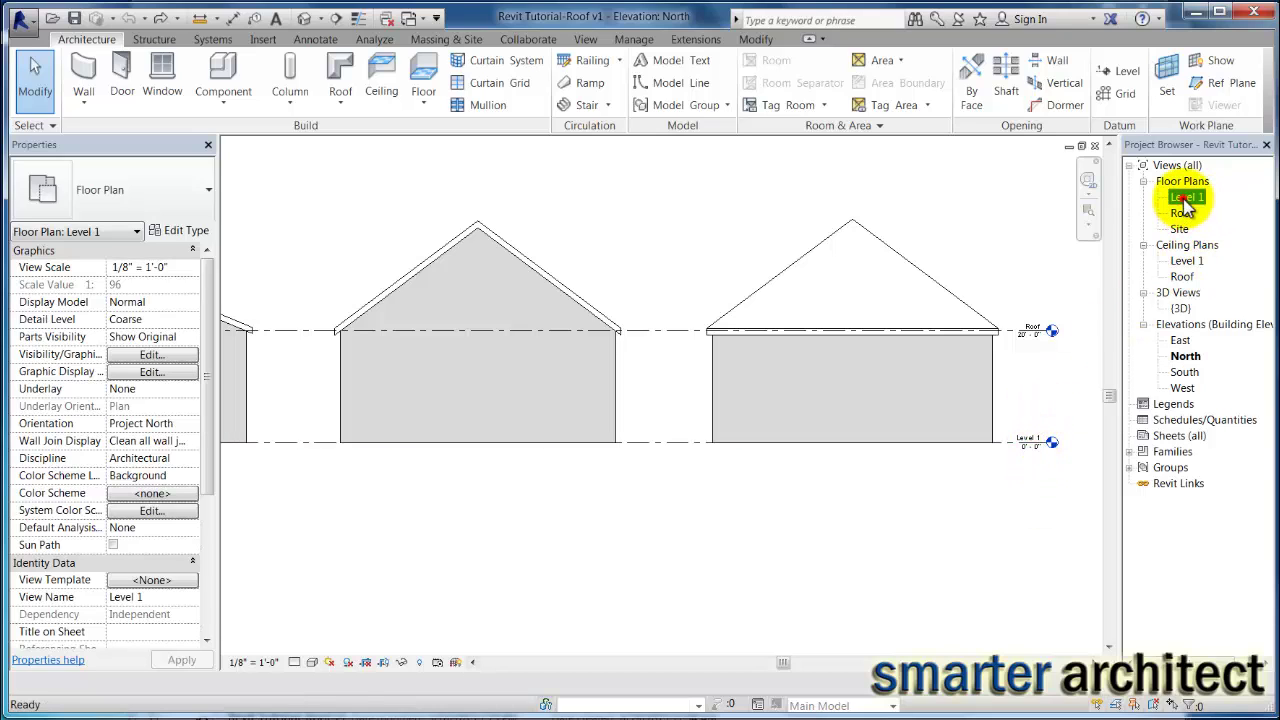
left_click(341, 97)
left_click(397, 140)
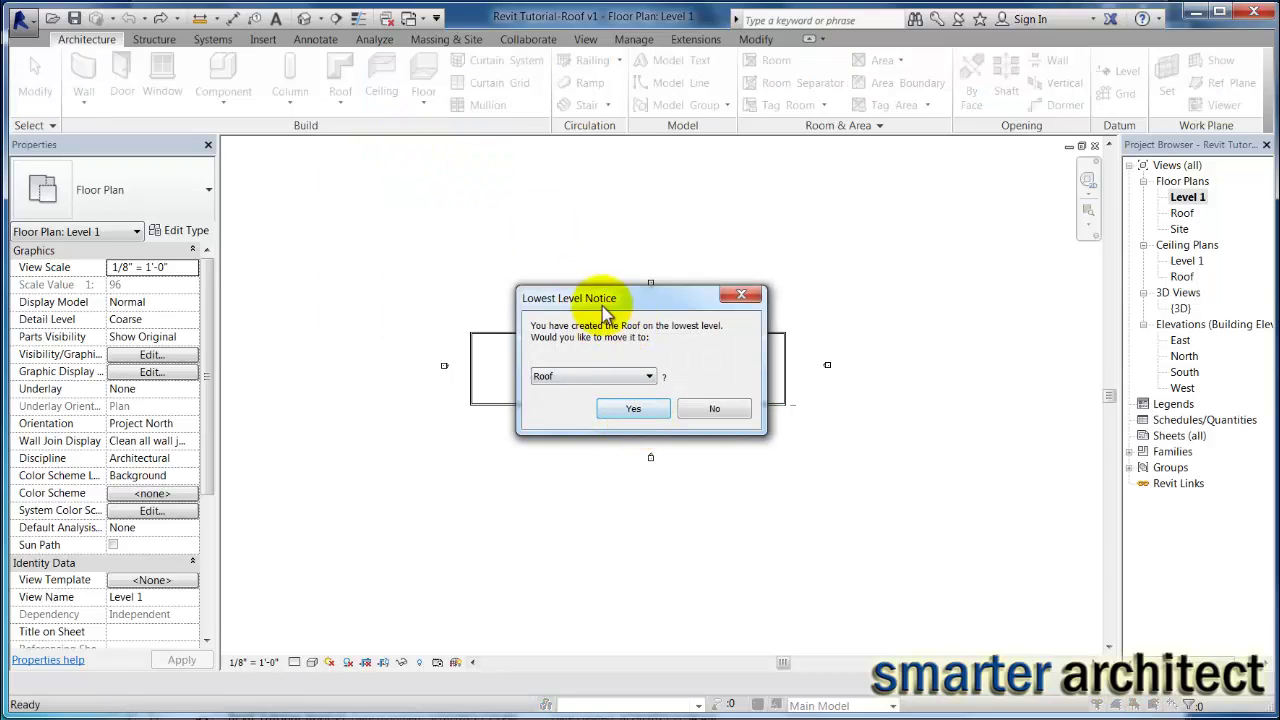
left_click(650, 377)
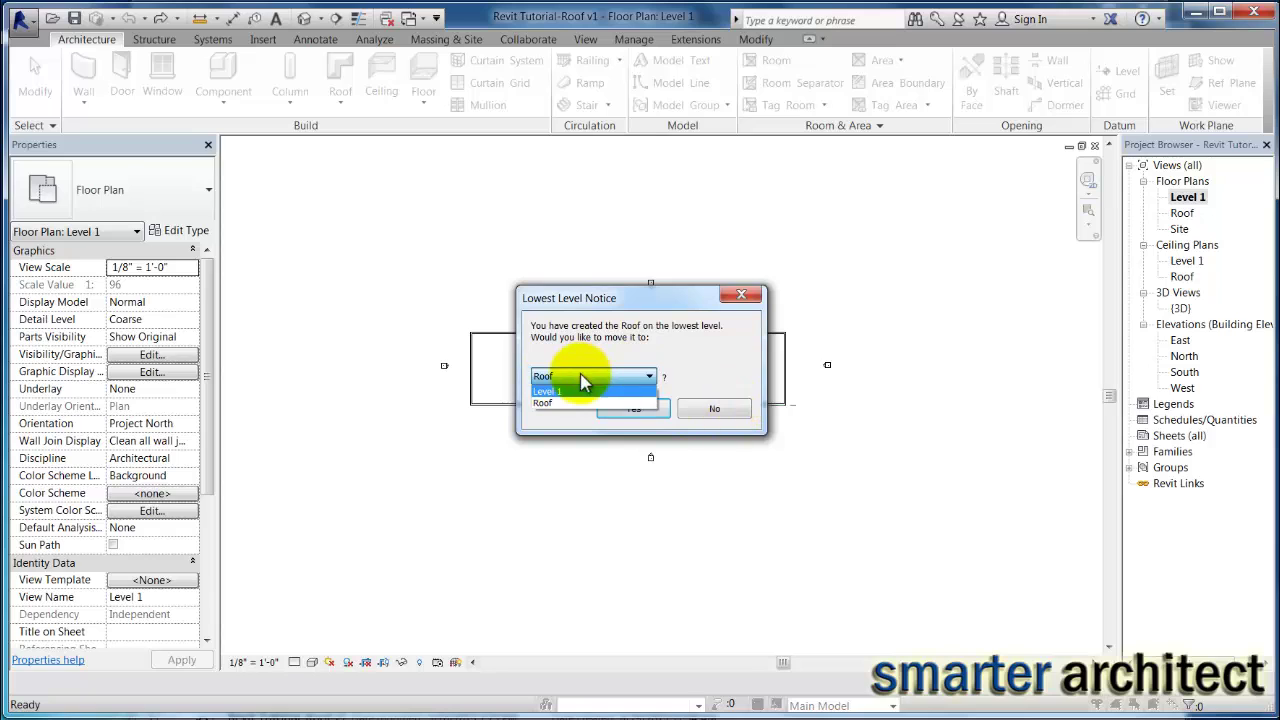
left_click(720, 410)
left_click(726, 410)
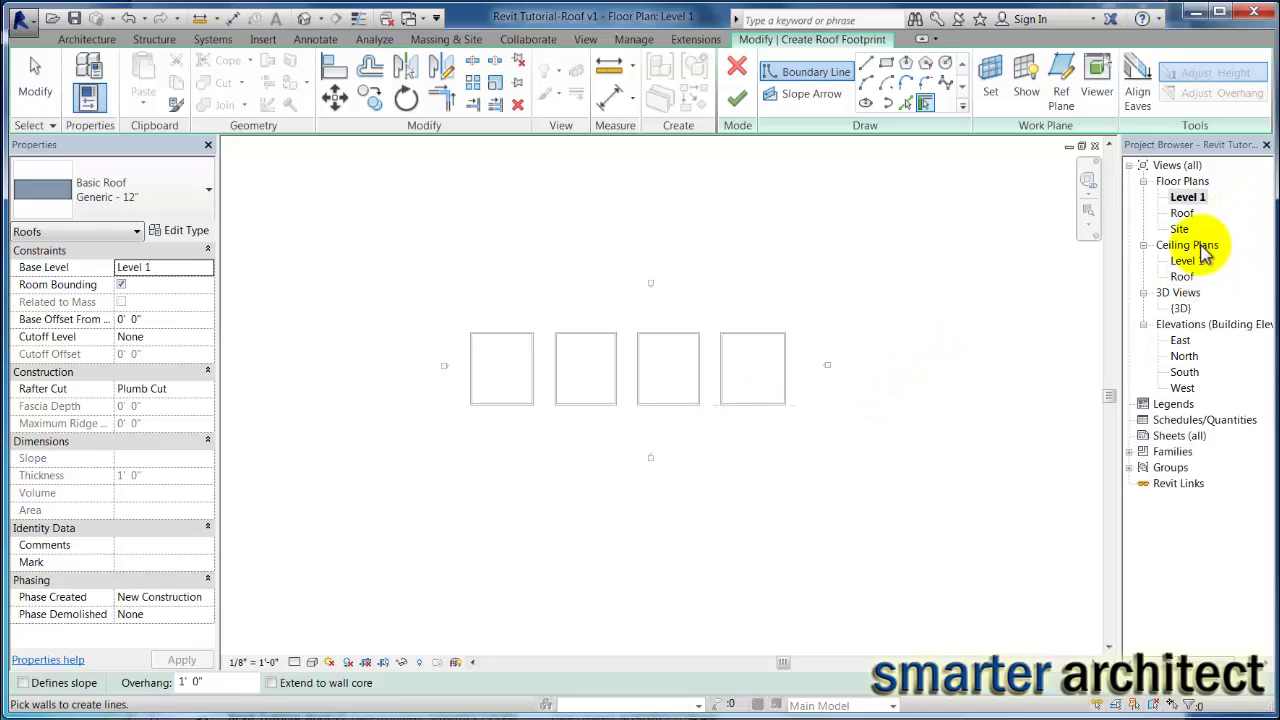
left_click(736, 66)
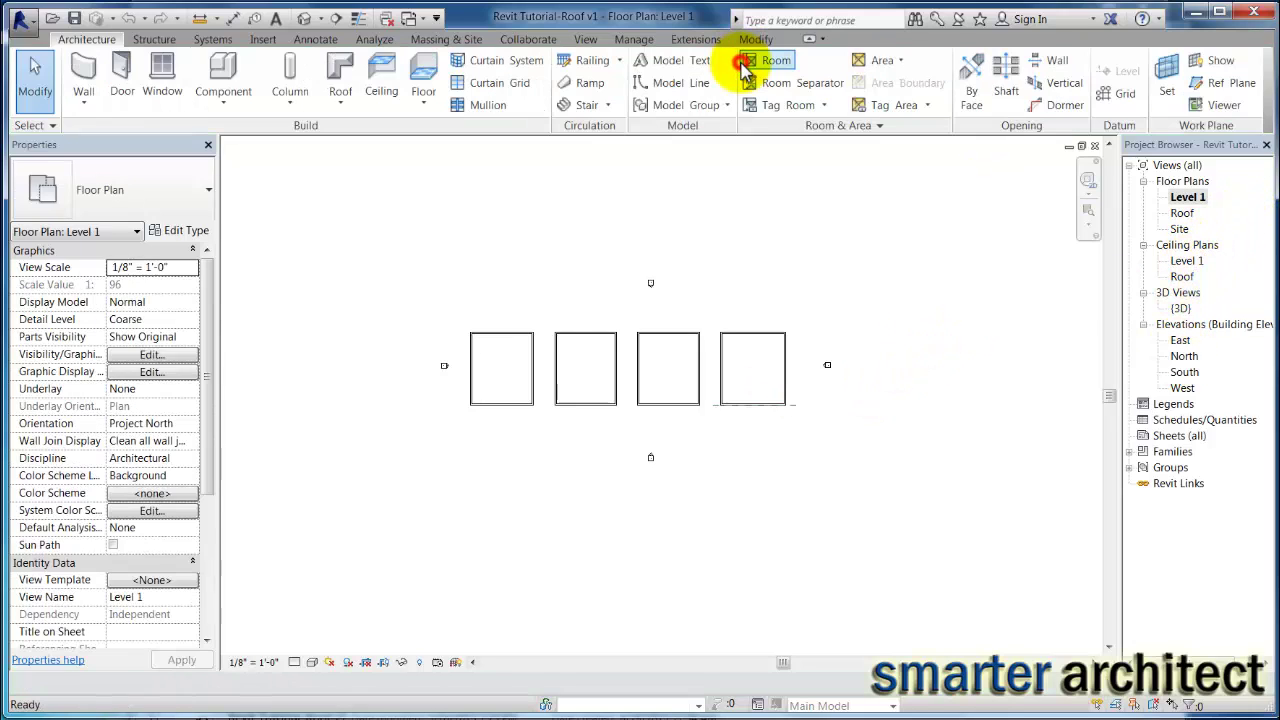
Step: In the East elevation, draw a new level at -19'-0" below Level 1 using Create Similar
double_click(1180, 341)
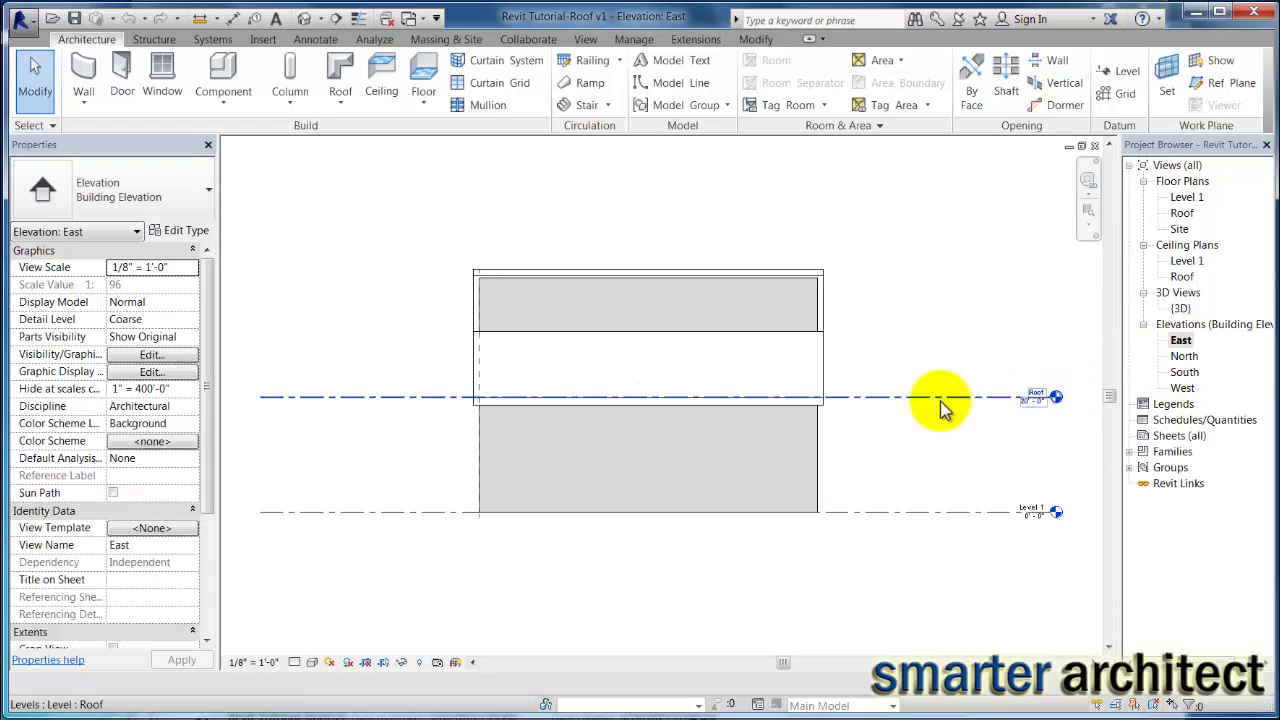
scroll(940, 402, "down", 5)
left_click(924, 450)
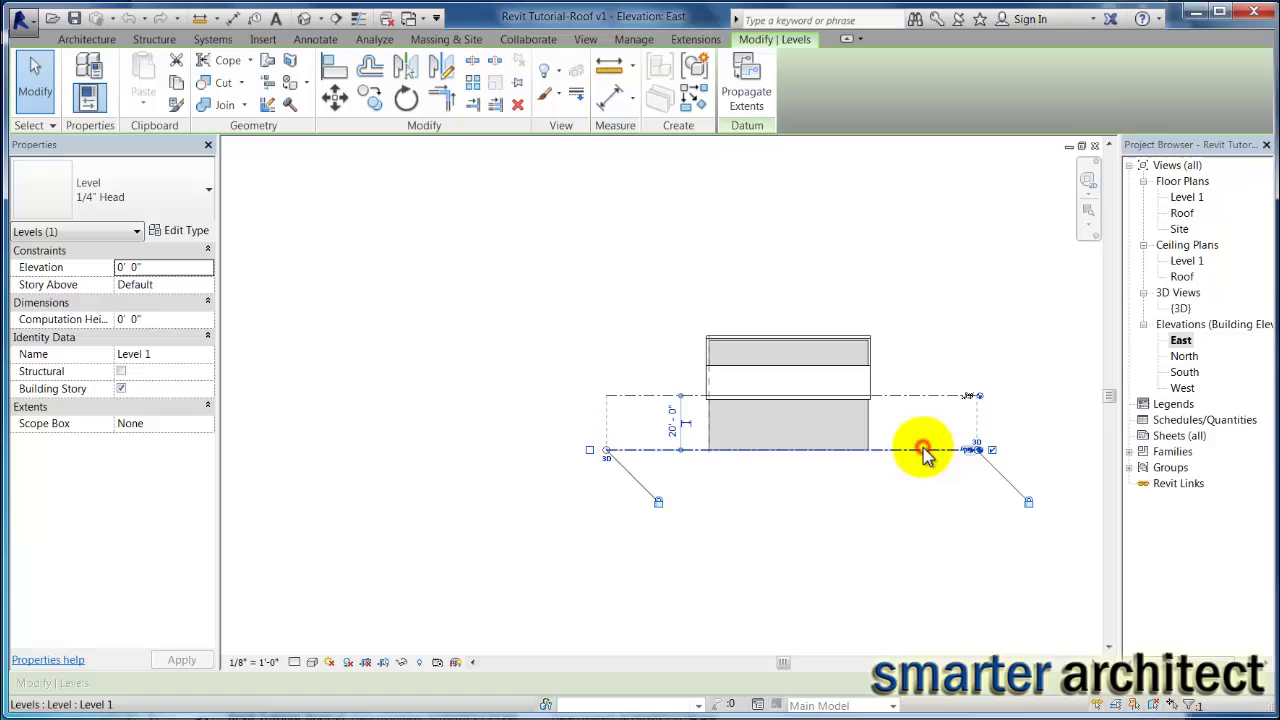
right_click(924, 452)
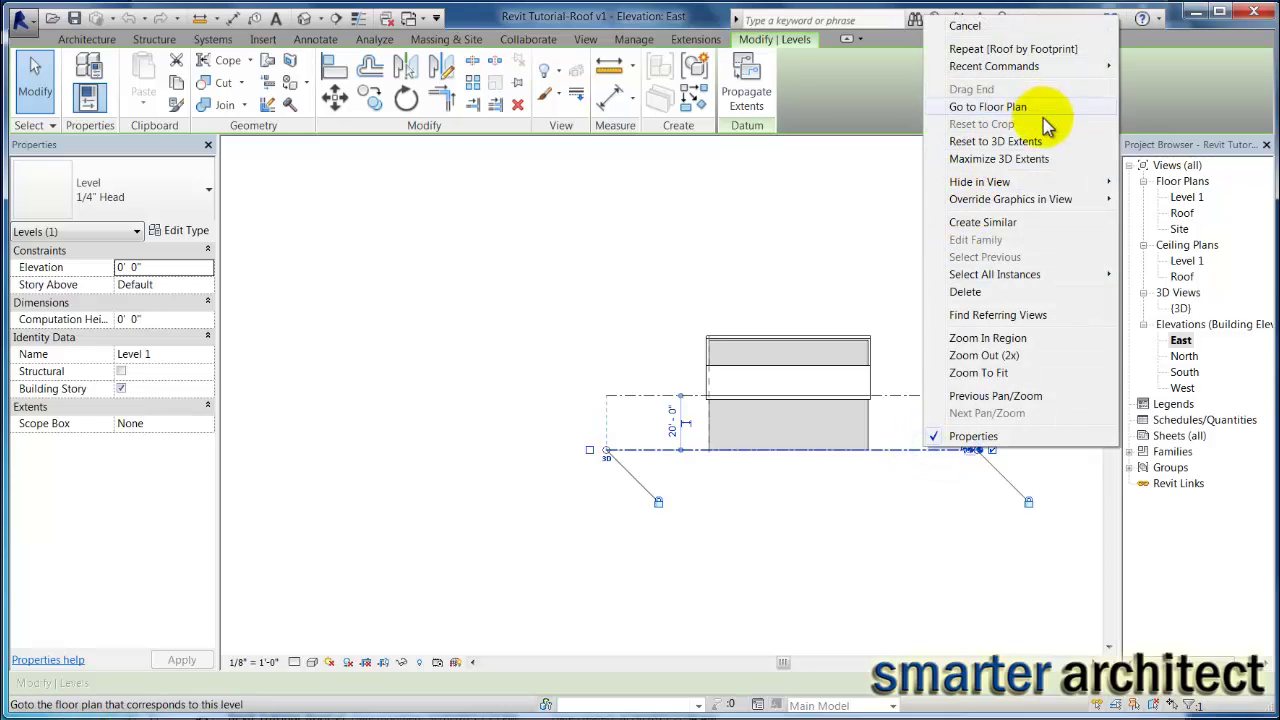
left_click(1040, 232)
scroll(595, 515, "up", 2)
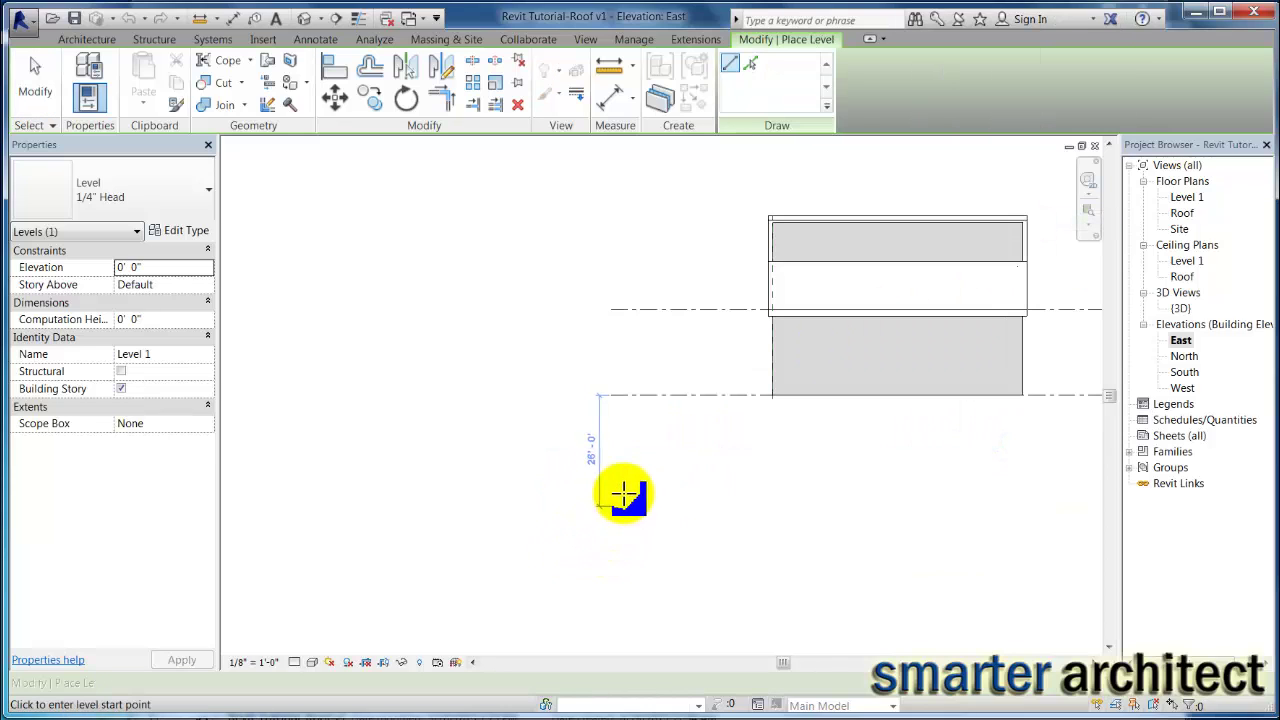
left_click(608, 476)
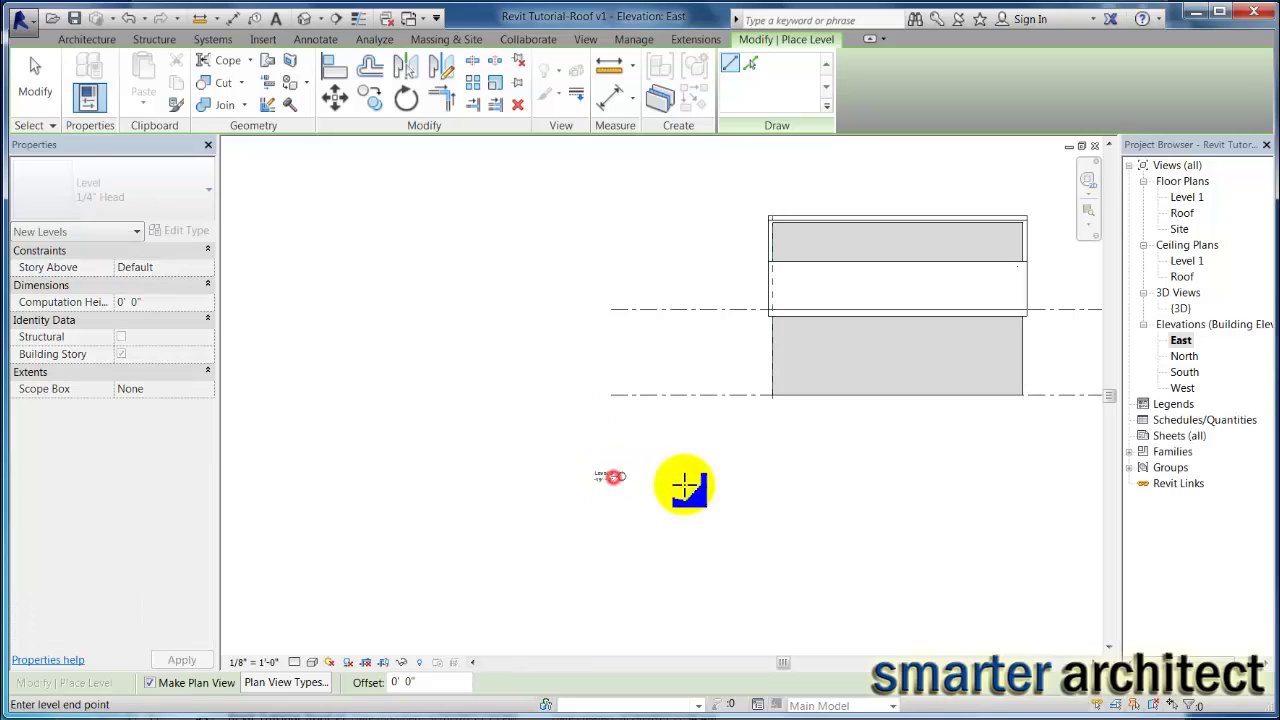
middle_click_drag(800, 486, 600, 506)
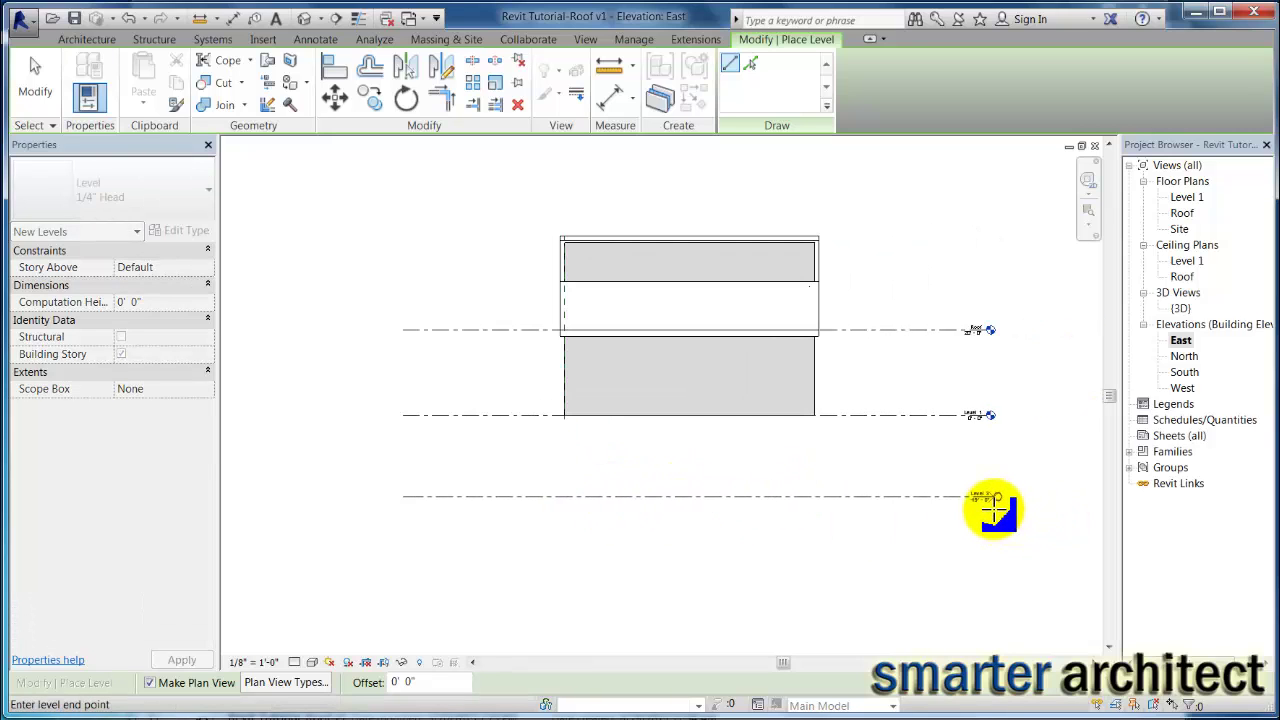
left_click(987, 497)
scroll(988, 500, "up", 3)
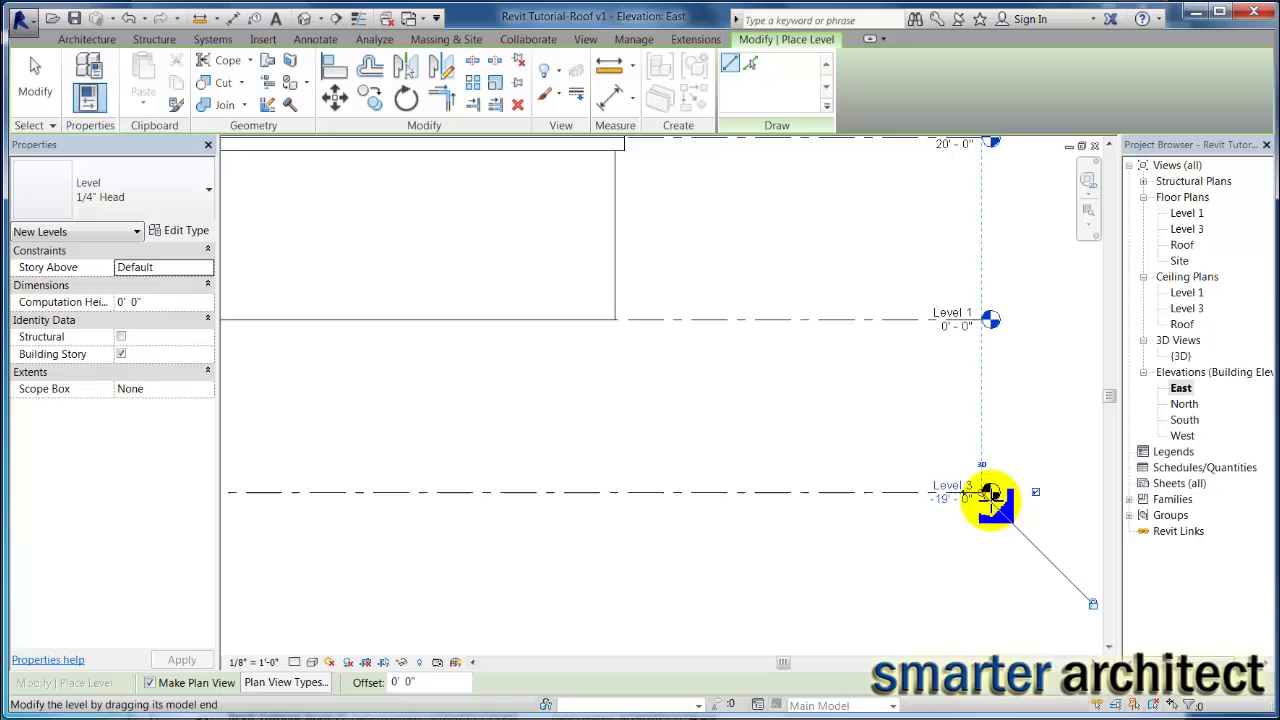
key("Escape")
key("Escape")
Step: Rename the new level to Basement and rename its matching plan views
left_click(955, 491)
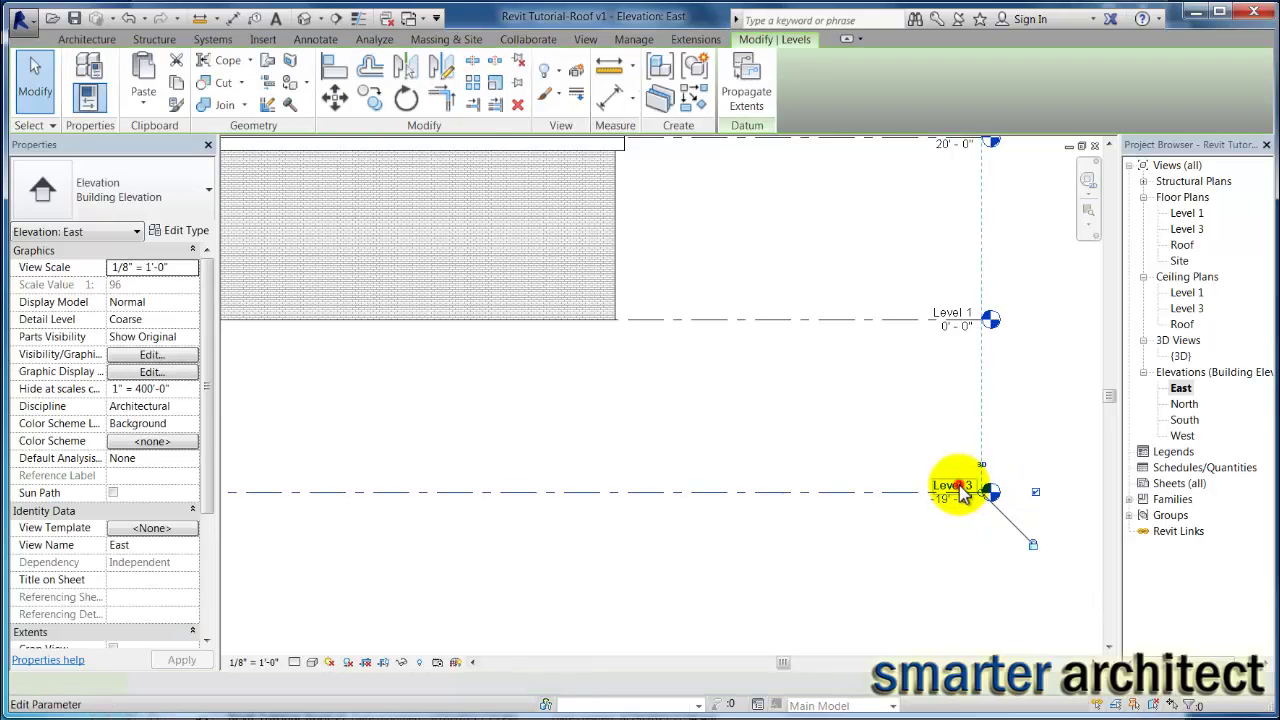
left_click(958, 488)
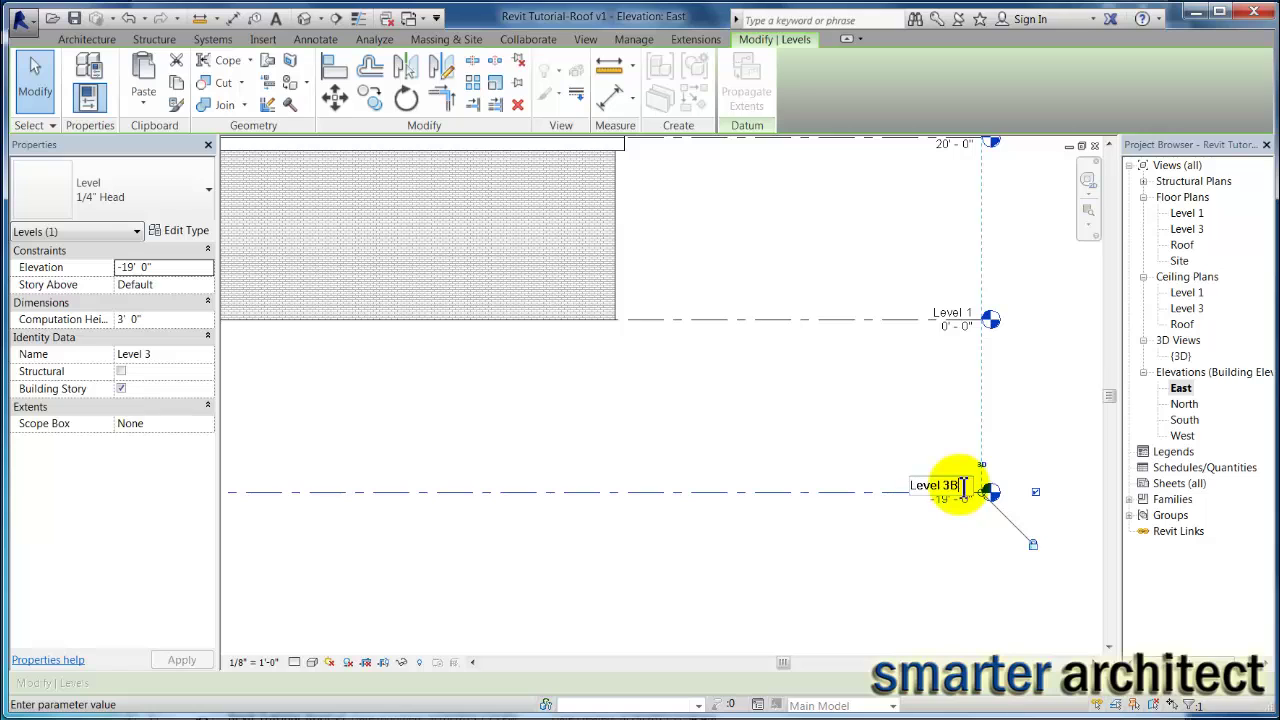
key("Return")
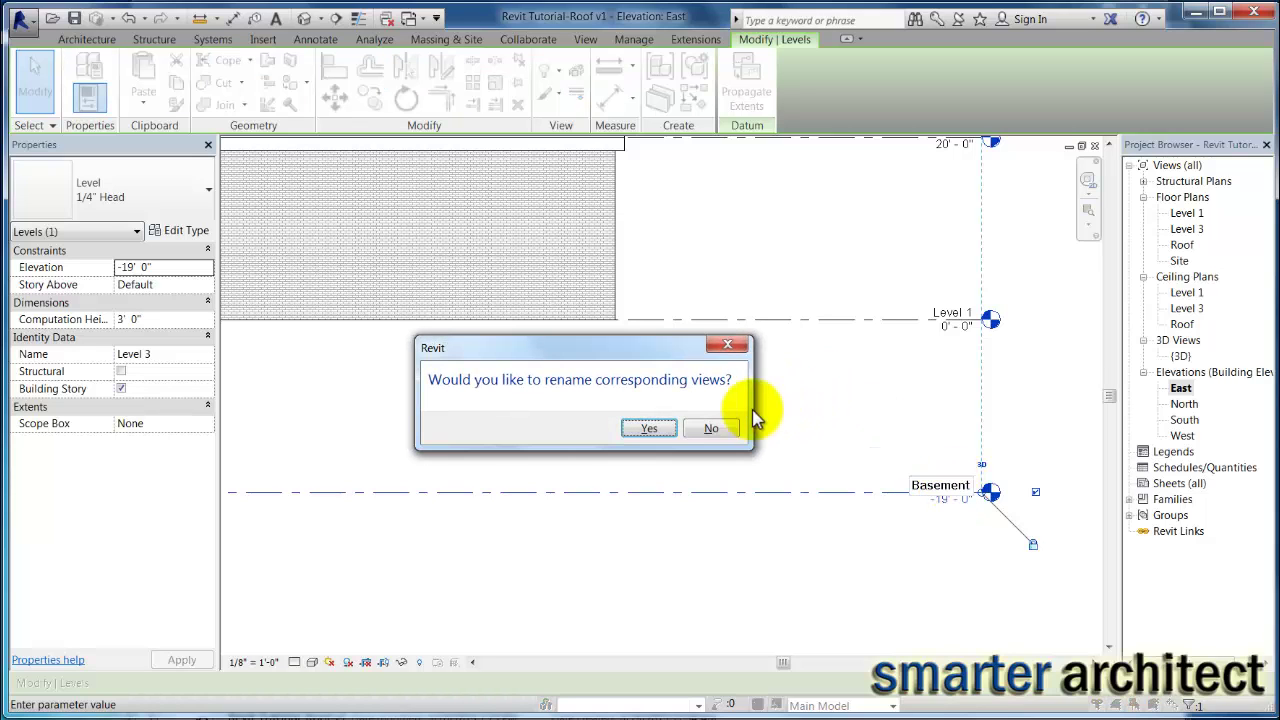
left_click(664, 428)
Step: Deselect the Basement level in the East elevation
left_click(990, 465)
scroll(871, 414, "down", 2)
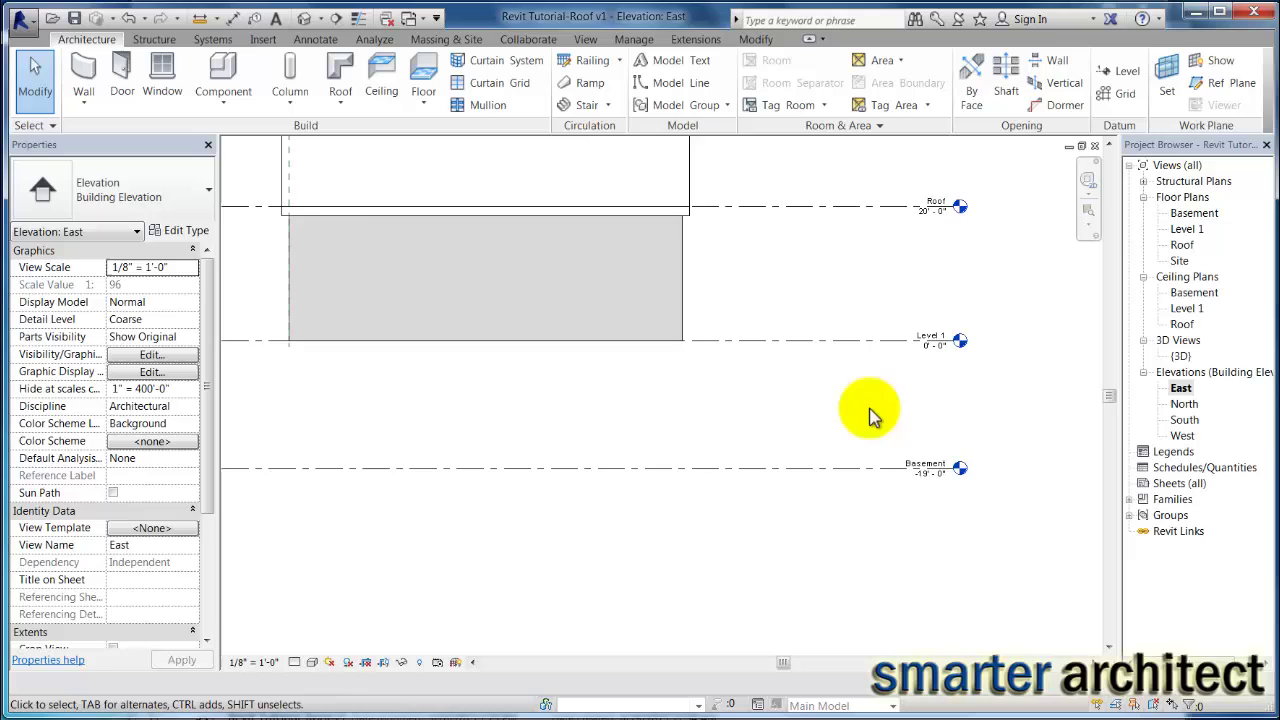
middle_click_drag(903, 437, 940, 432)
scroll(938, 432, "down", 2)
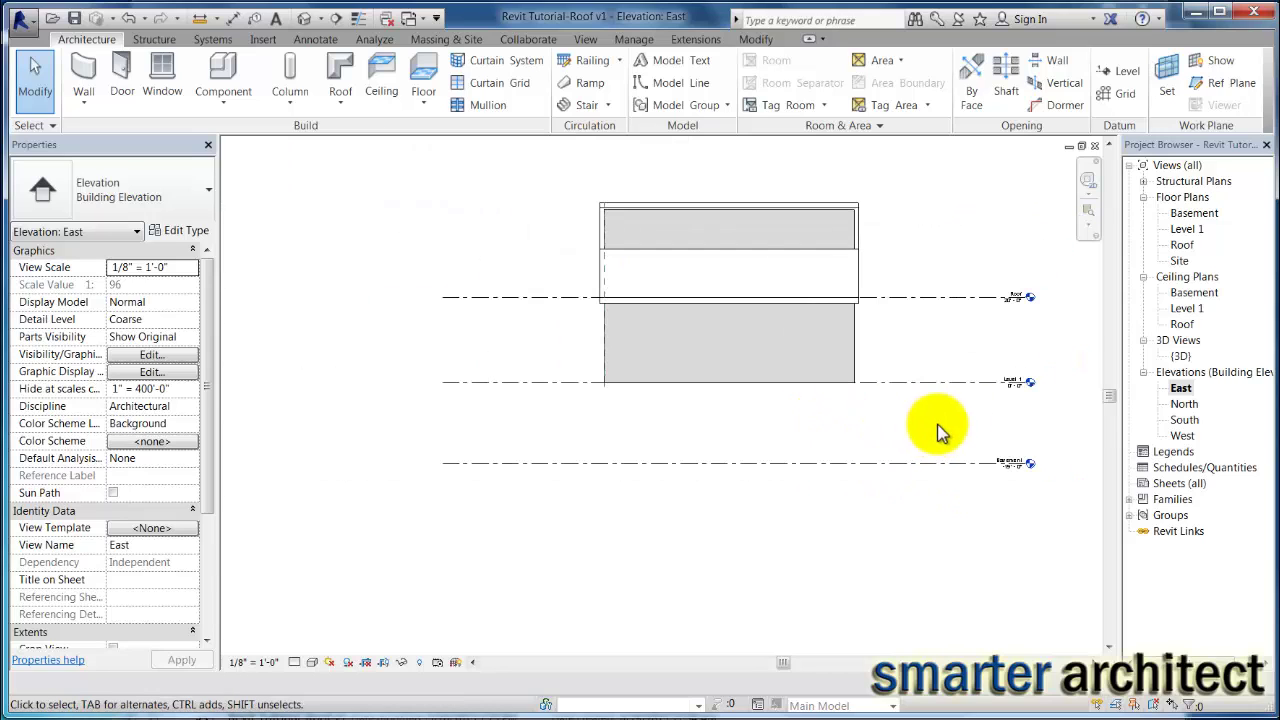
Step: On the Level 1 plan, start a footprint roof sketch (Basic Roof Generic - 12", 1'-0" overhang)
double_click(1183, 229)
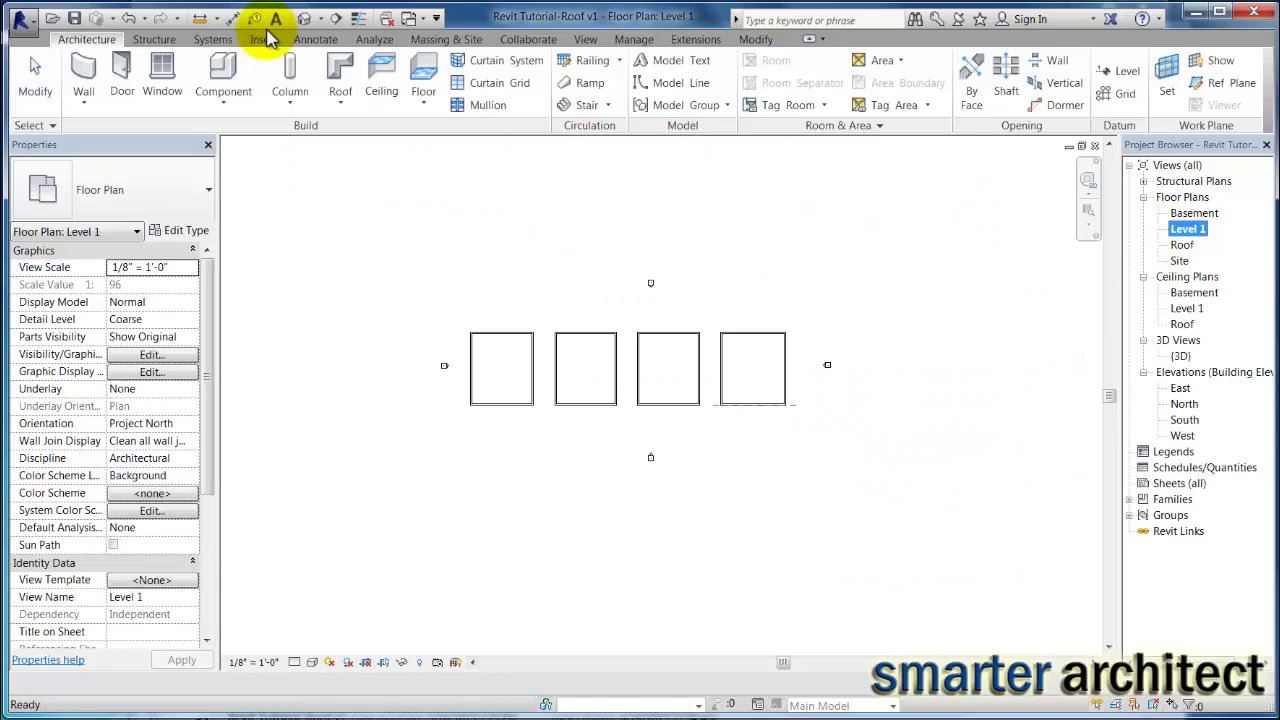
left_click(338, 104)
left_click(378, 140)
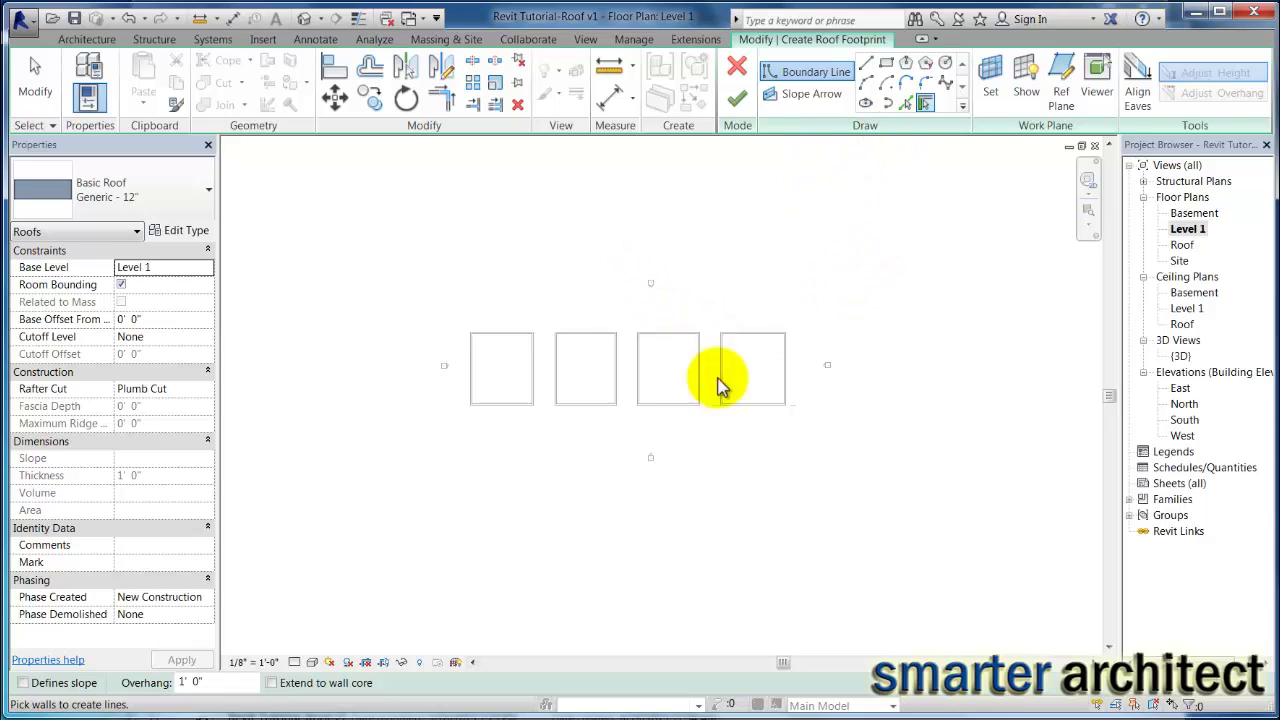
scroll(473, 380, "up", 3)
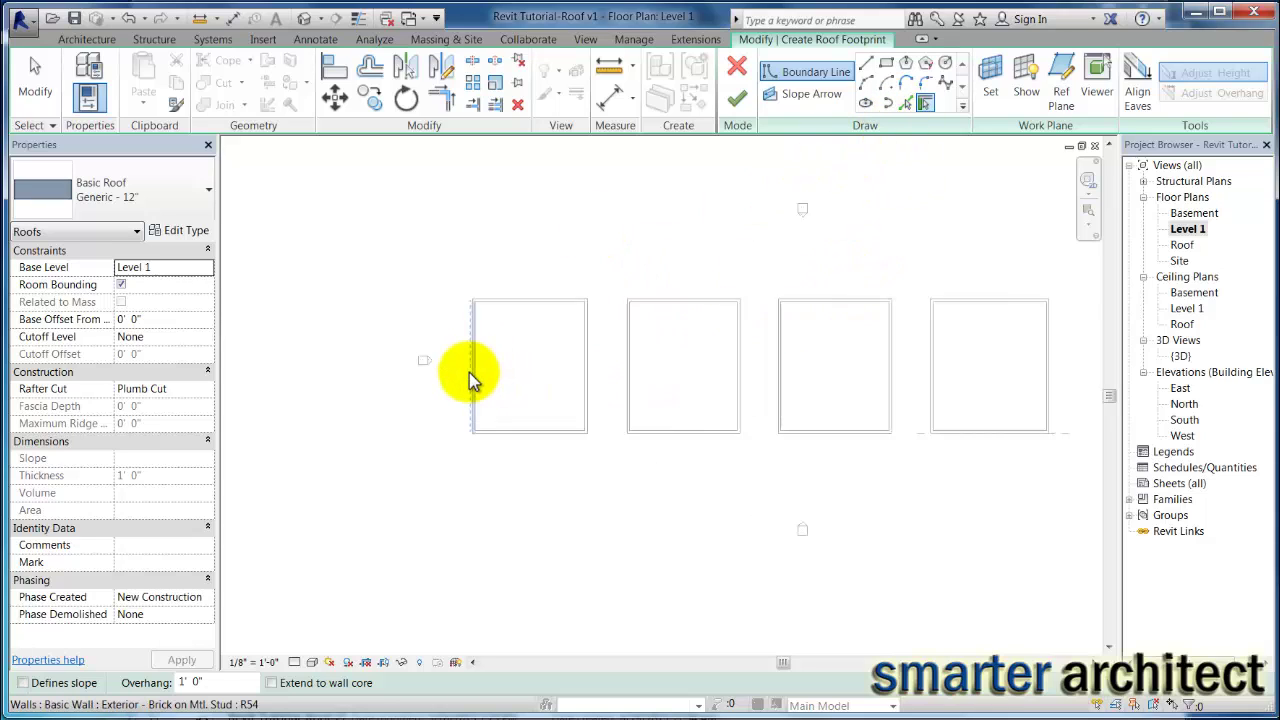
scroll(625, 345, "down", 4)
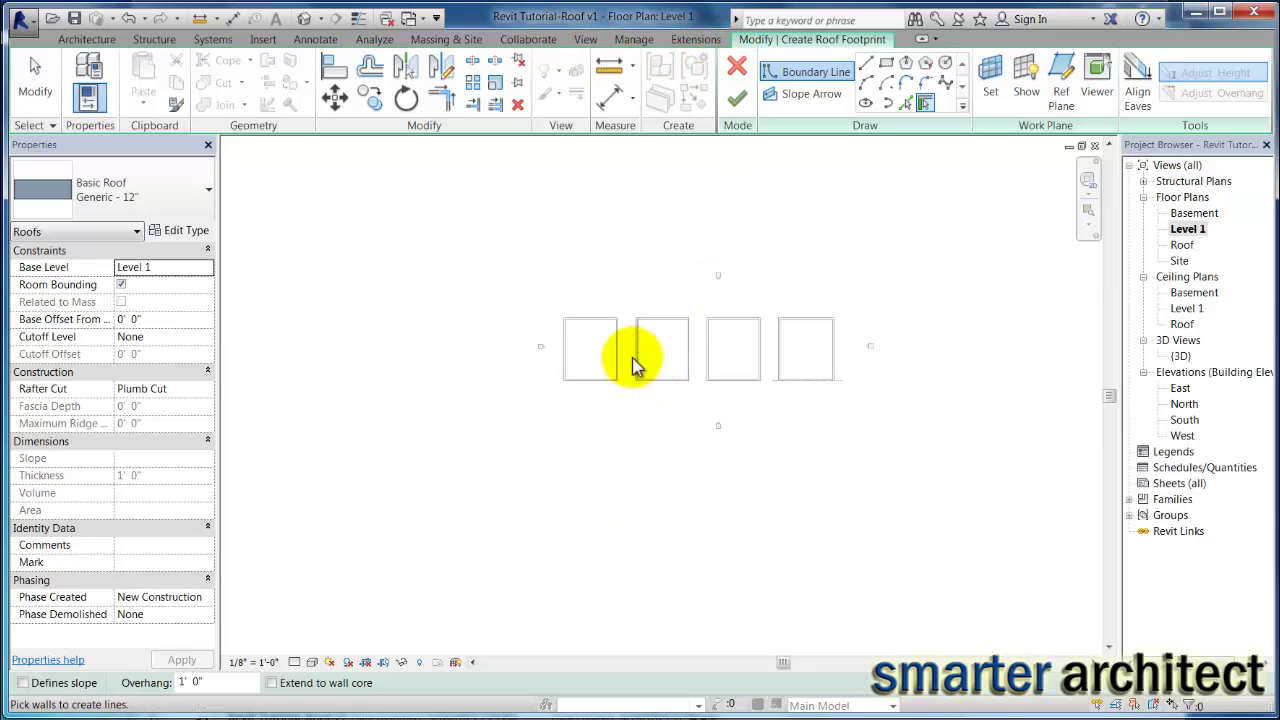
Step: Cancel the roof sketch and draw a 56'-0" by 45'-0" rectangle of brick walls above the boxes
left_click(737, 67)
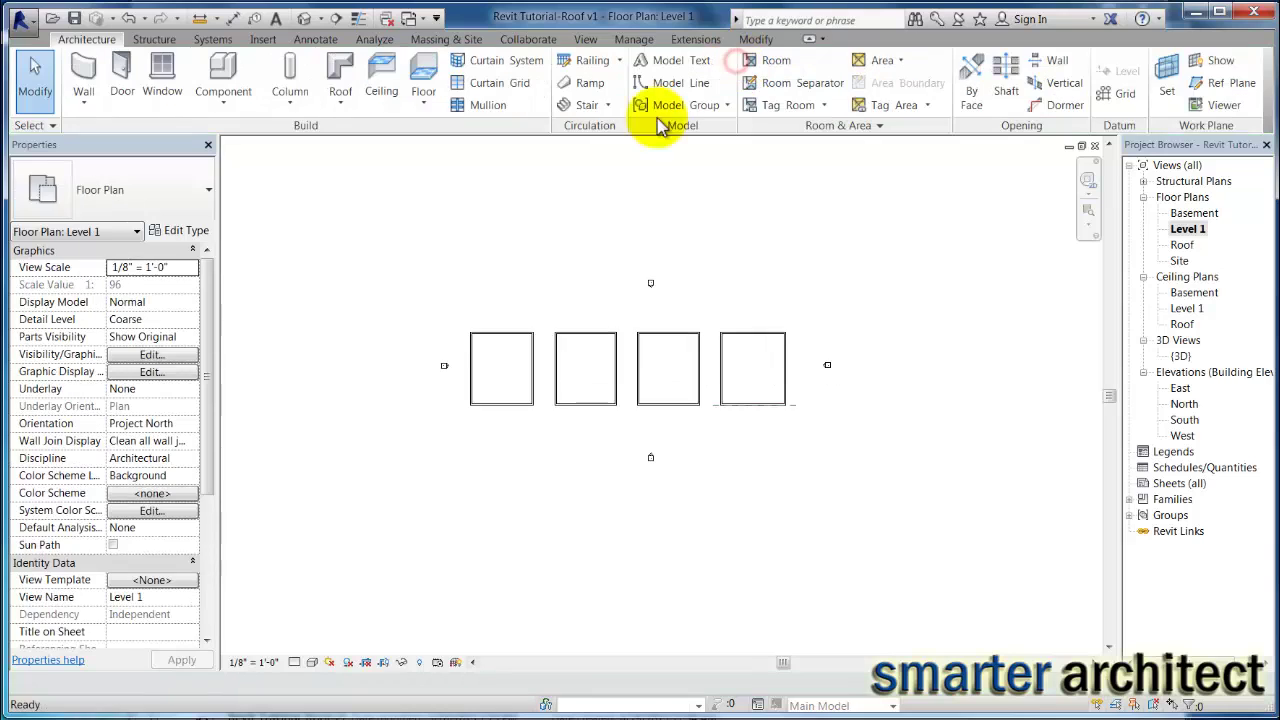
left_click(84, 102)
left_click(105, 135)
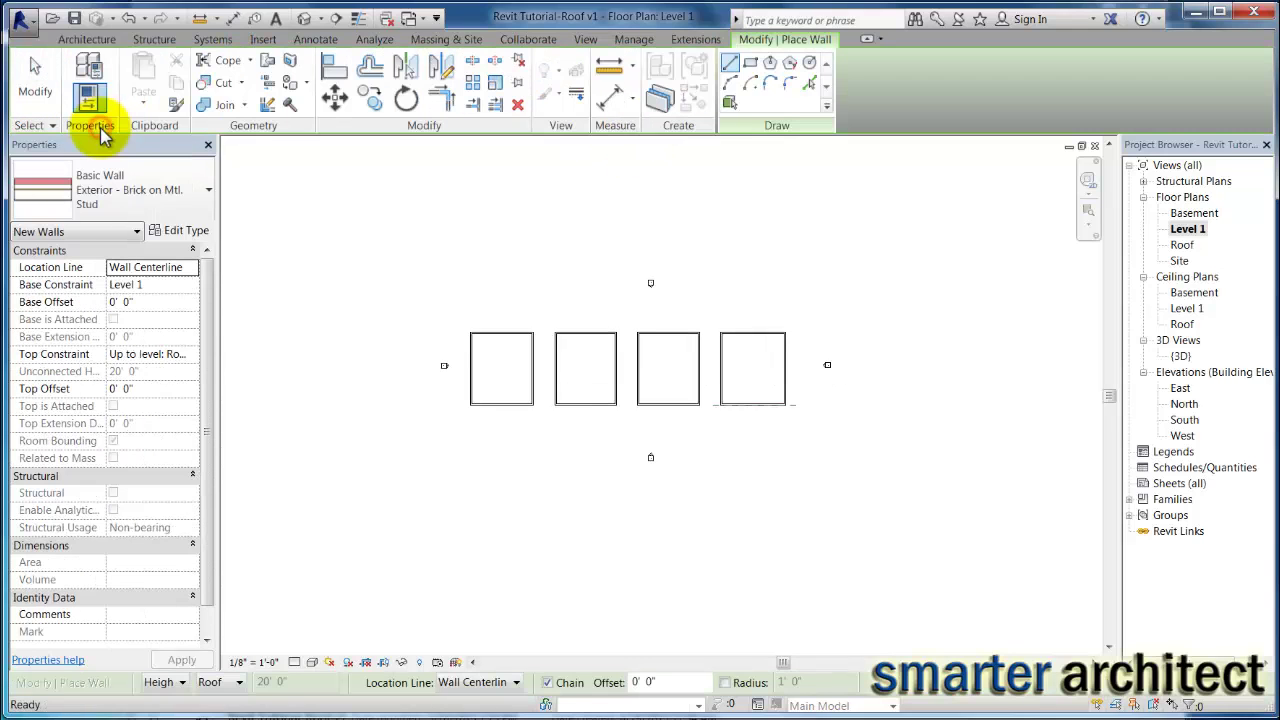
left_click(750, 70)
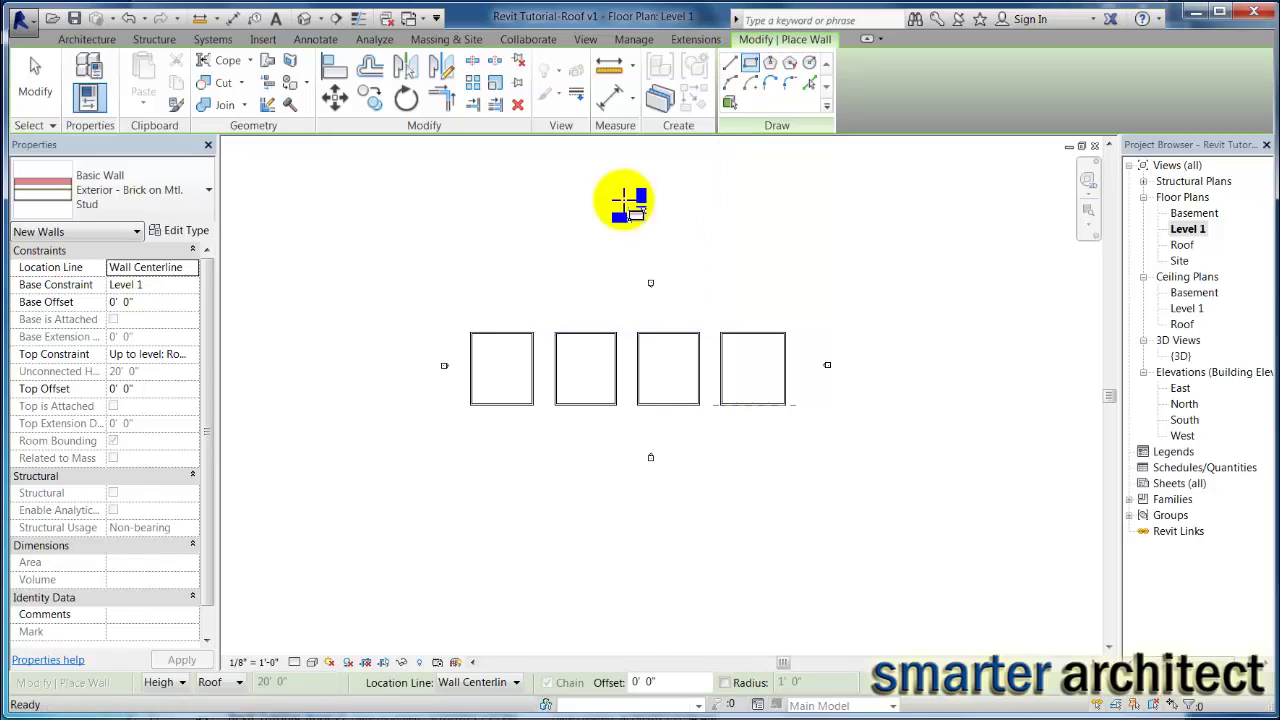
scroll(480, 277, "up", 3)
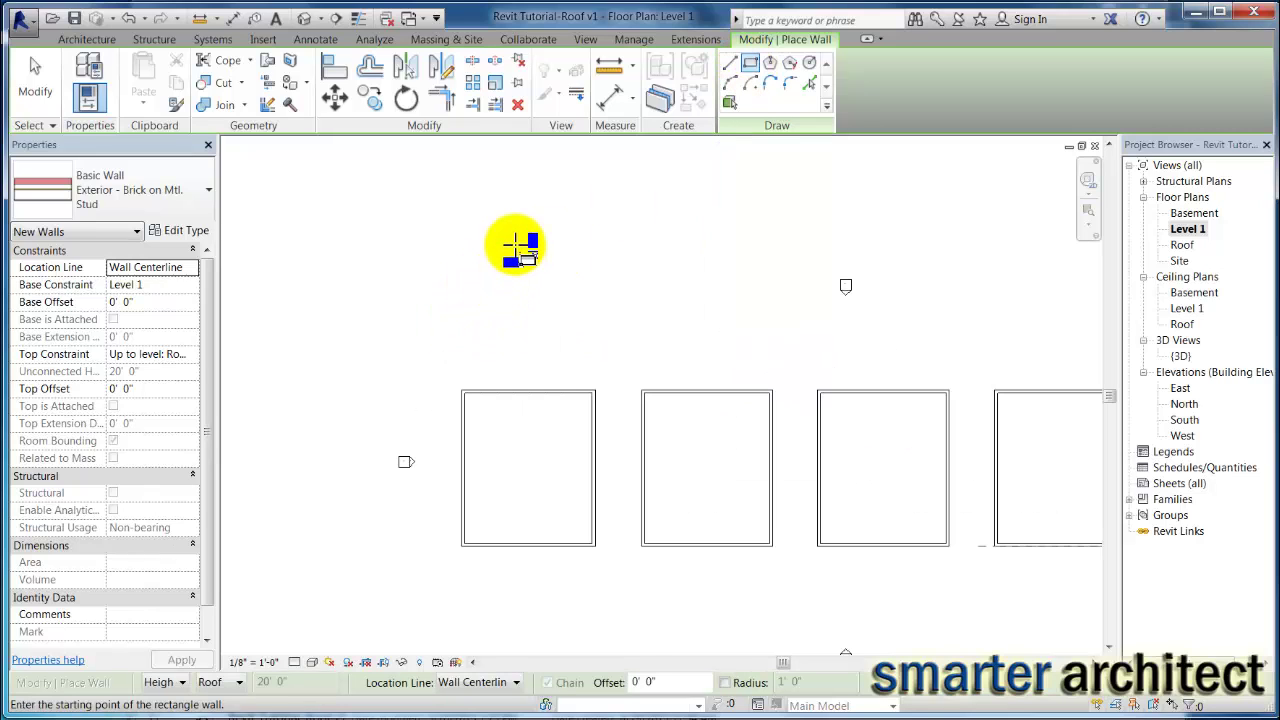
left_click(514, 243)
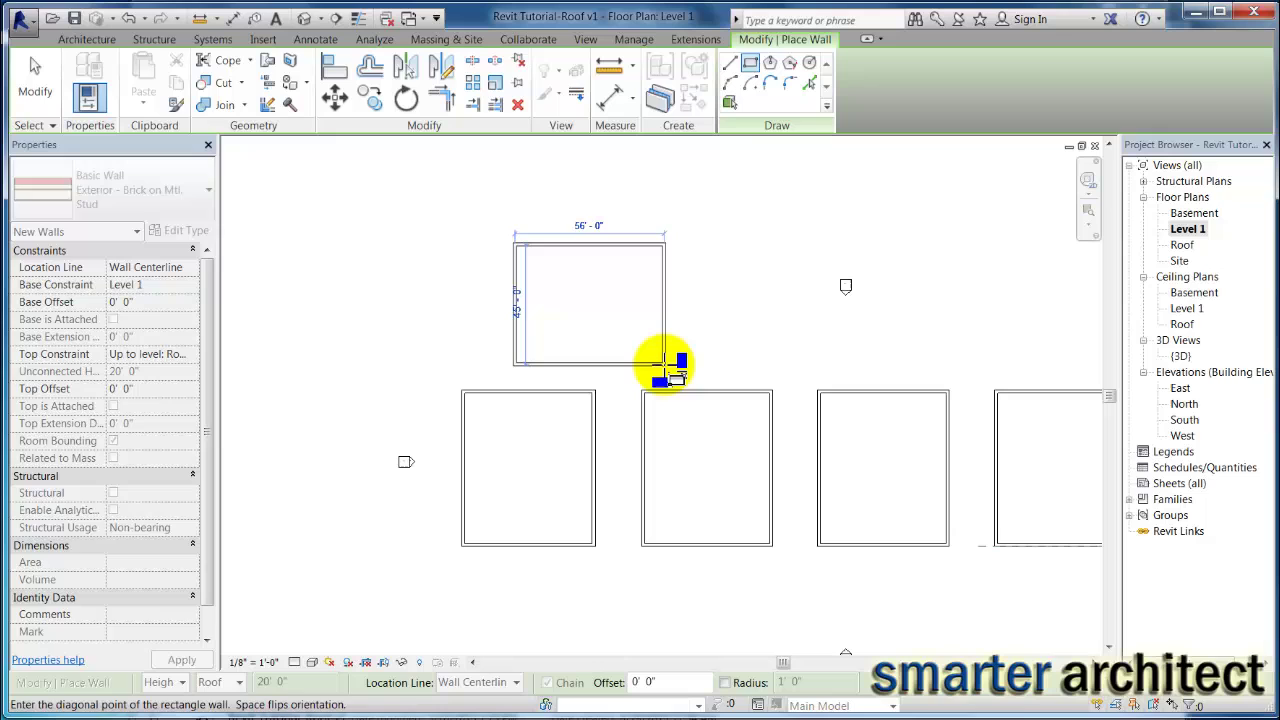
left_click(665, 364)
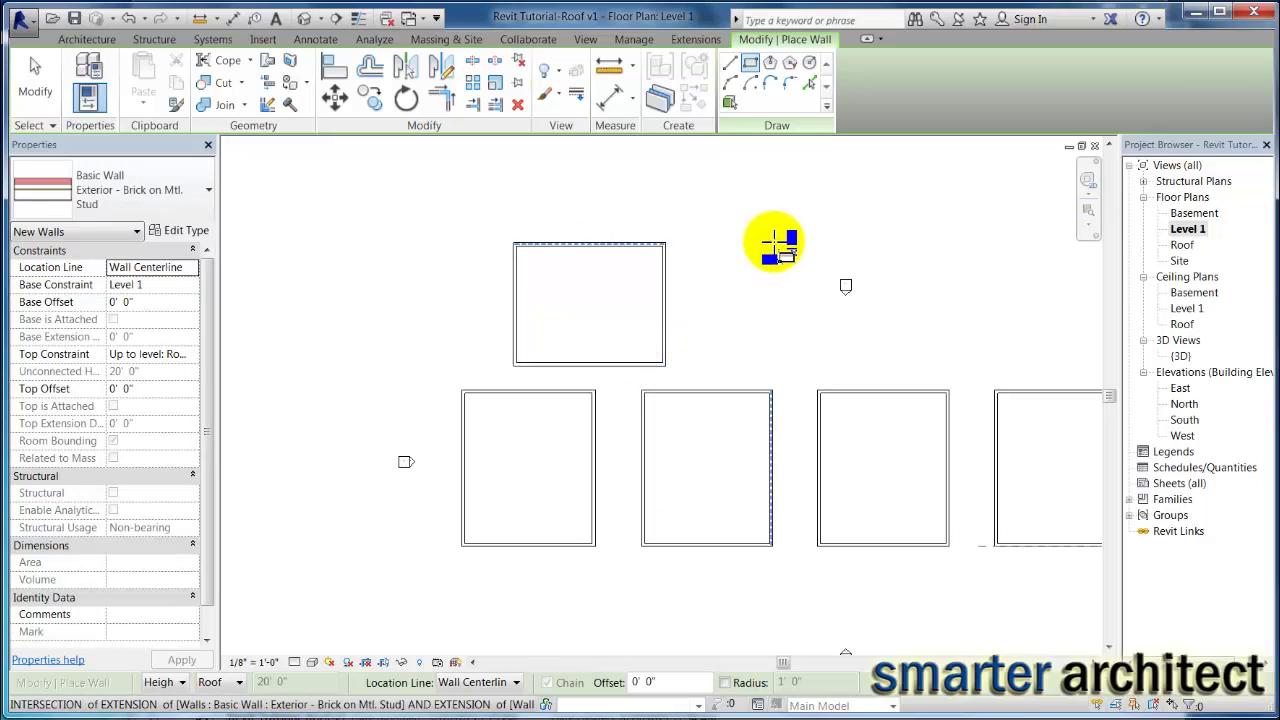
Step: Sketch a footprint roof by picking the new box's left, top, right and bottom walls
key("Escape")
key("Escape")
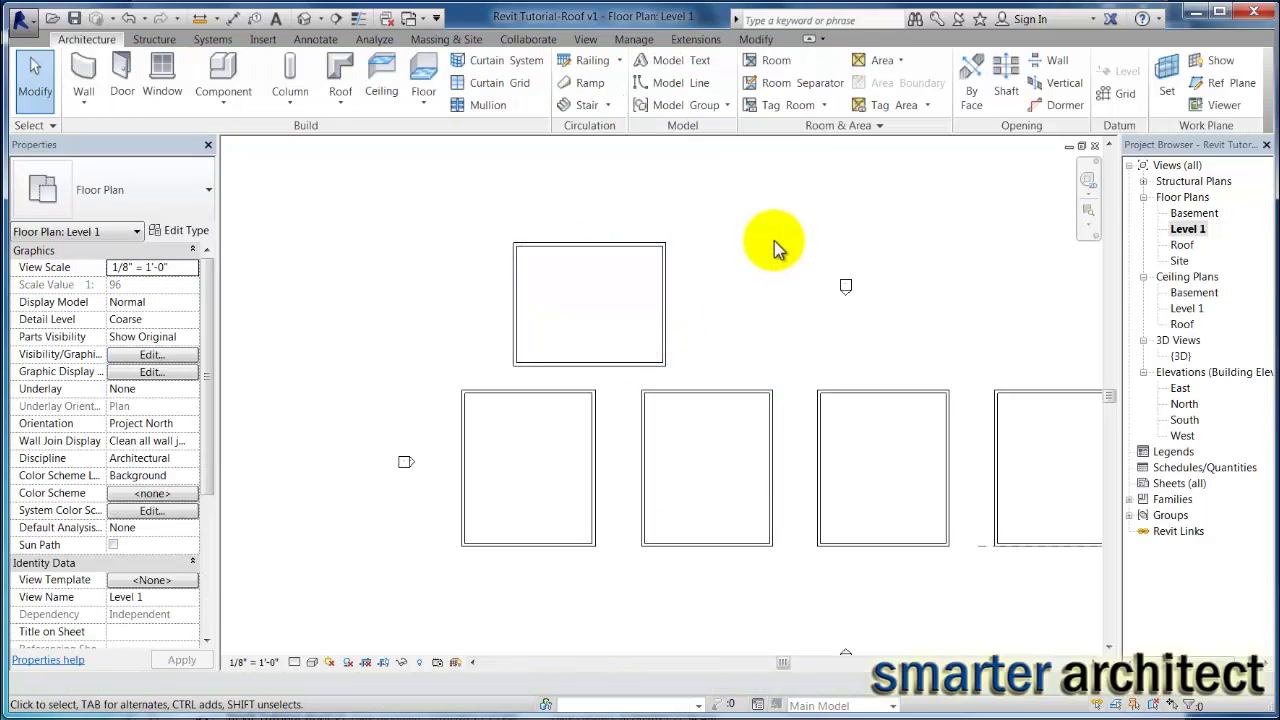
left_click(339, 99)
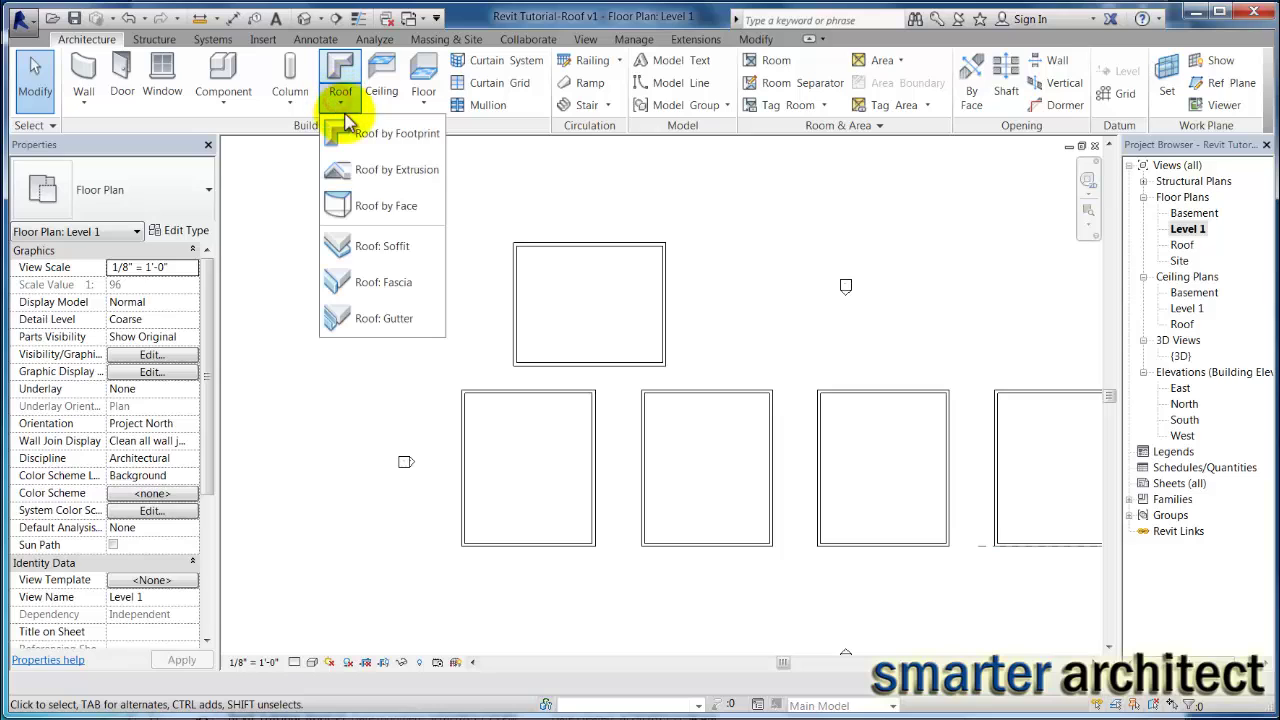
left_click(359, 136)
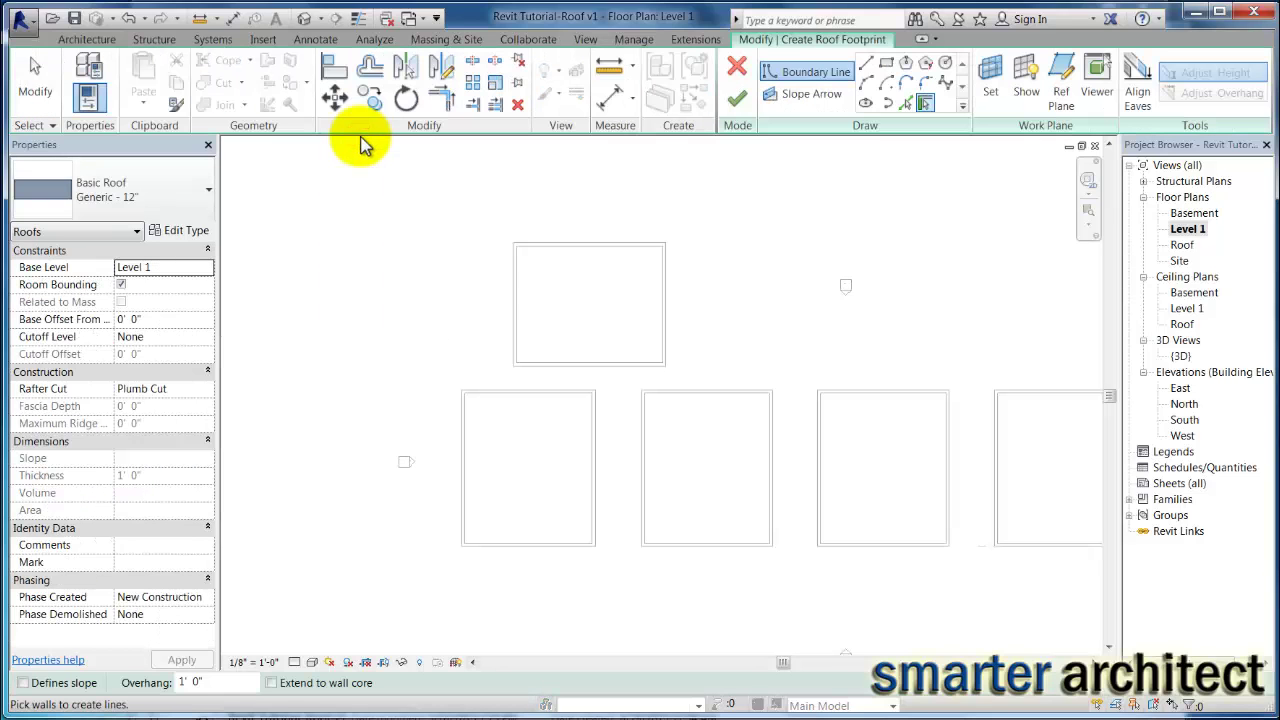
scroll(512, 300, "up", 2)
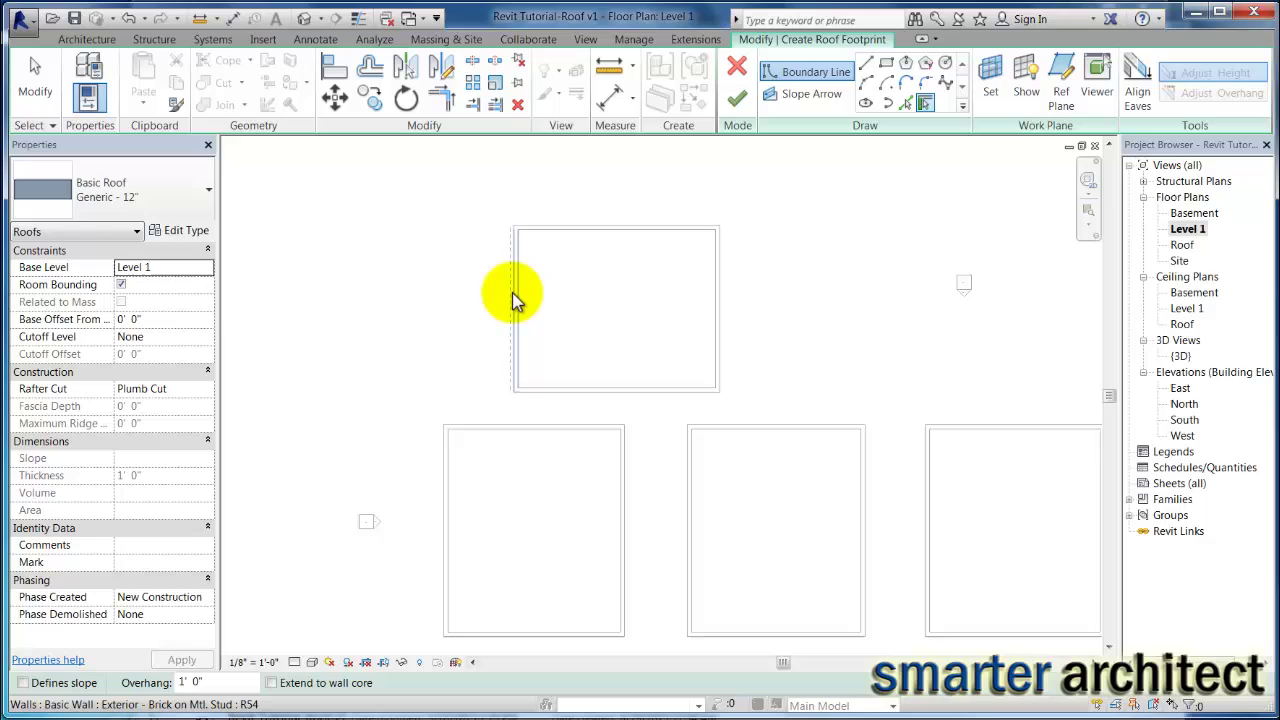
left_click(512, 296)
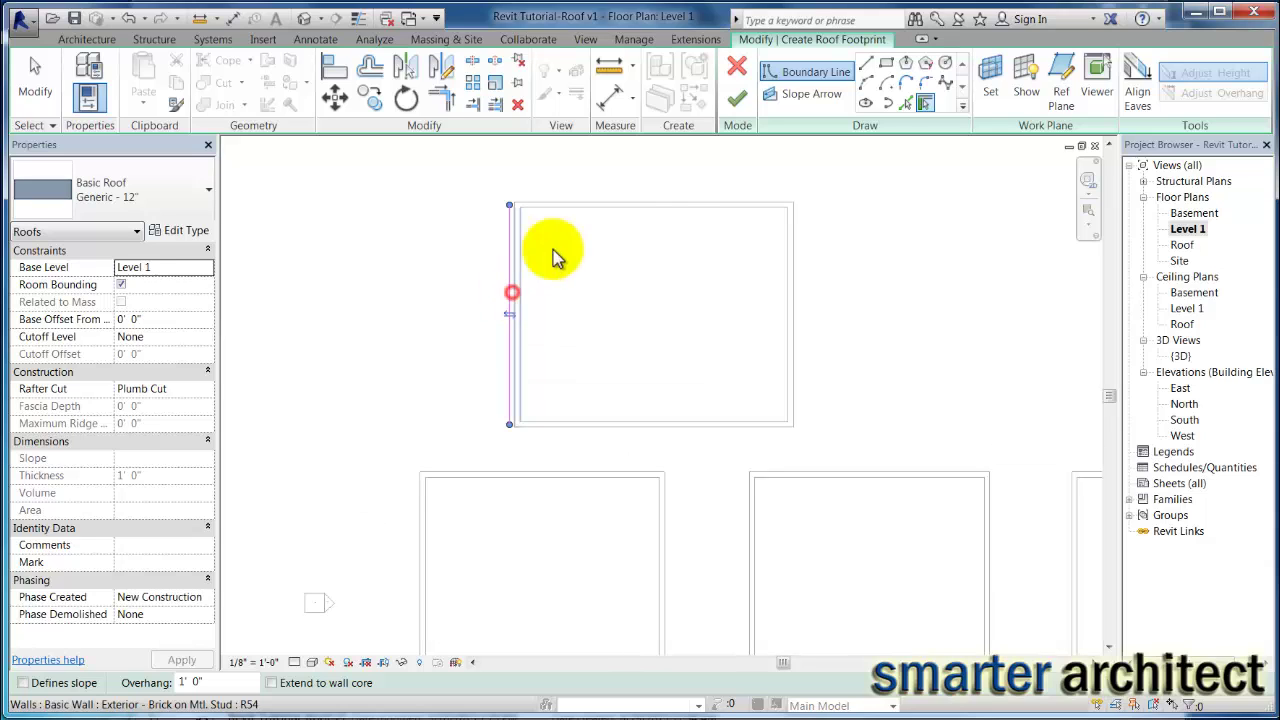
left_click(673, 201)
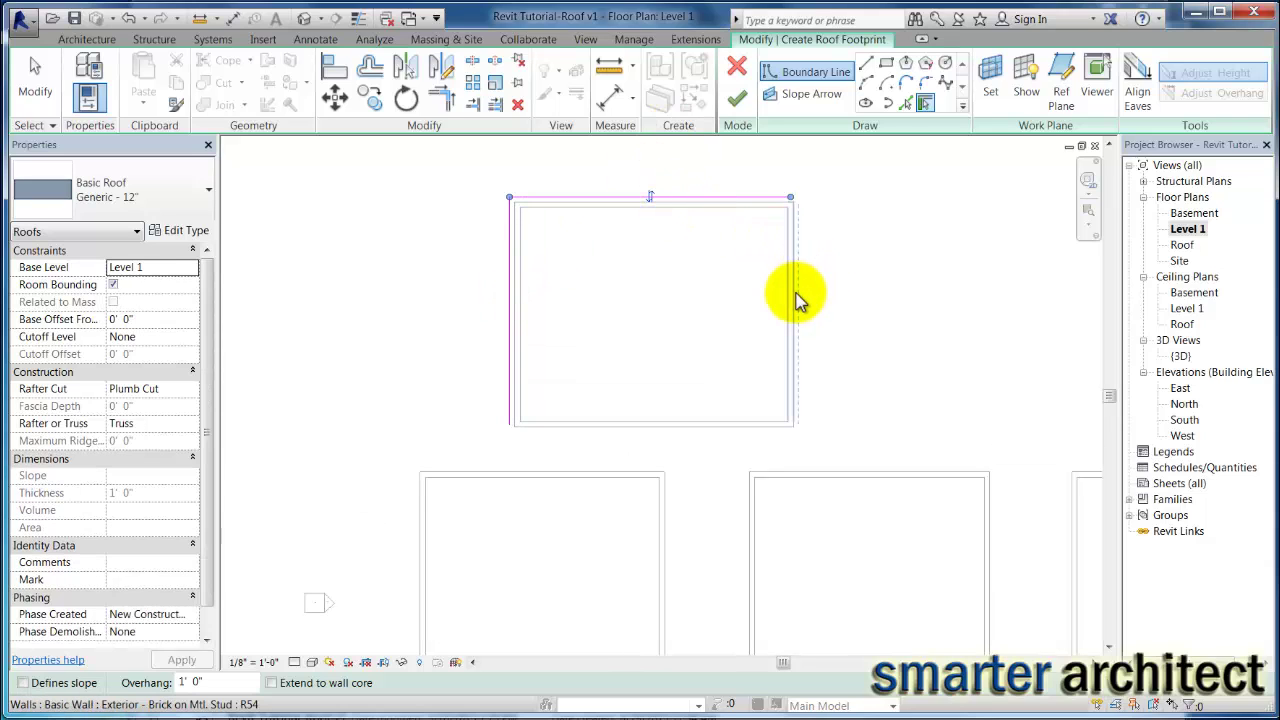
left_click(797, 296)
left_click(675, 426)
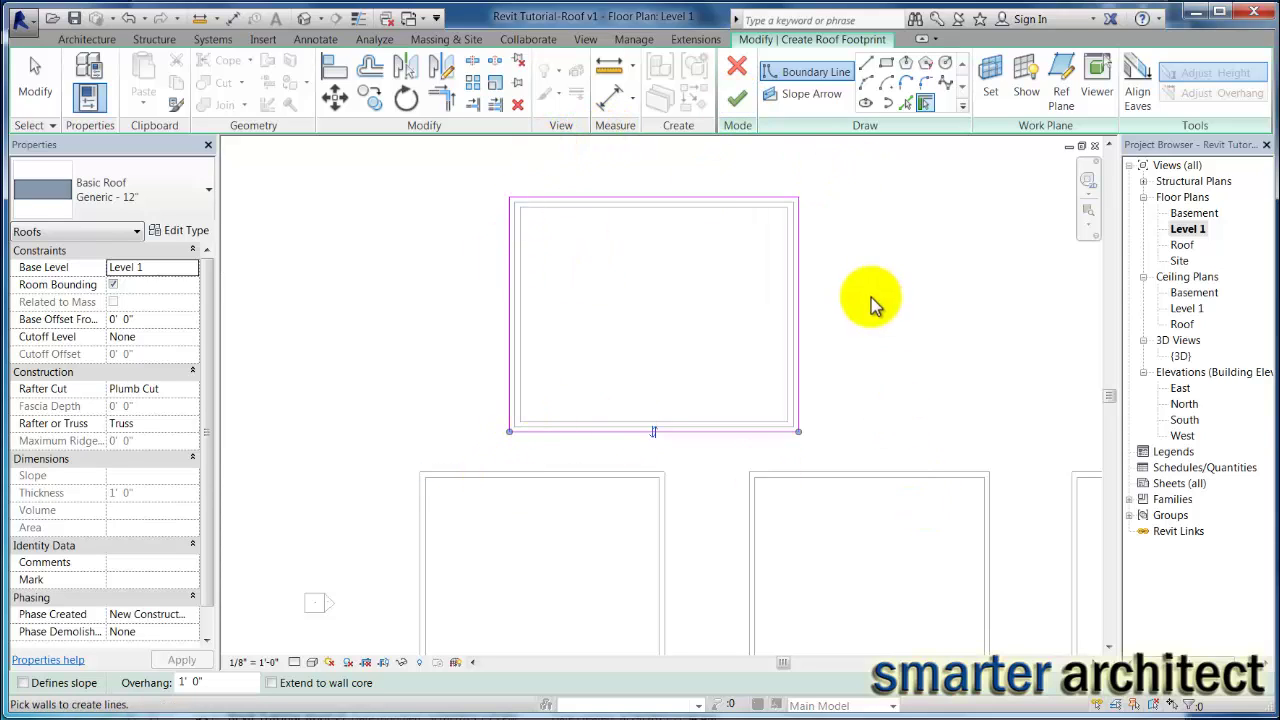
Step: Finish the flat roof and select it in 3D, sitting at Level 1 inside the fifth box
left_click(736, 100)
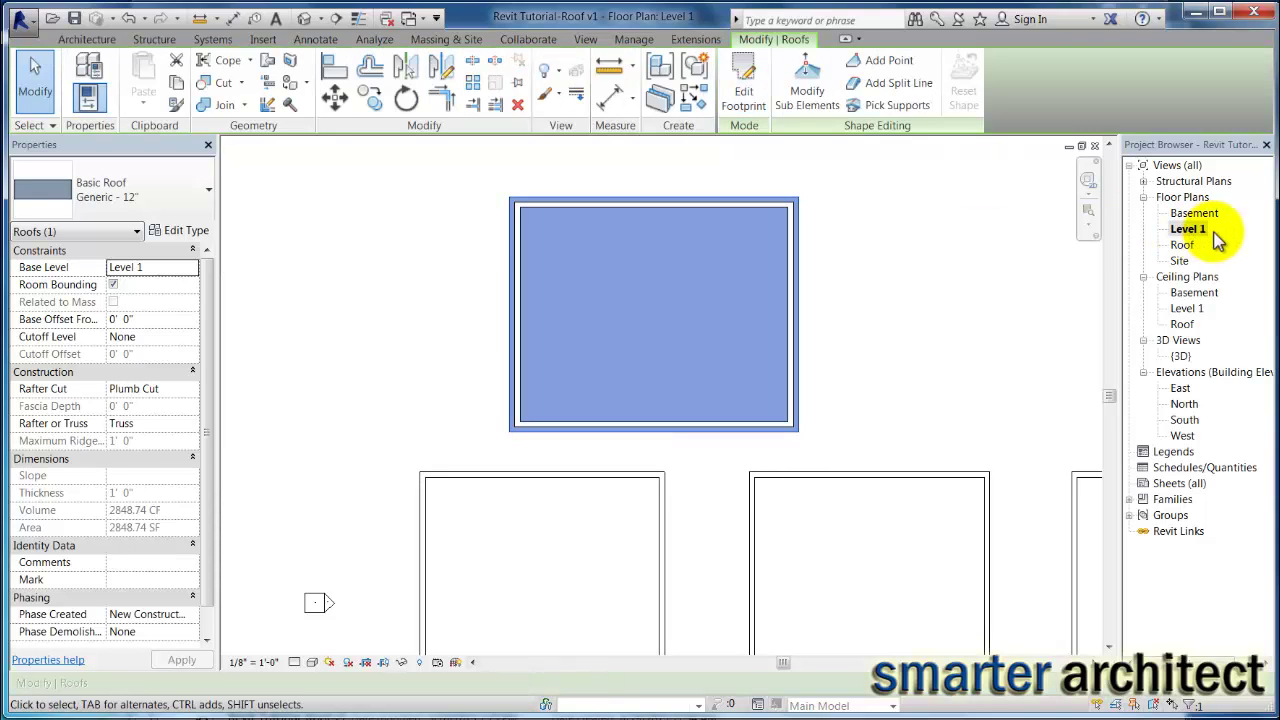
double_click(1180, 357)
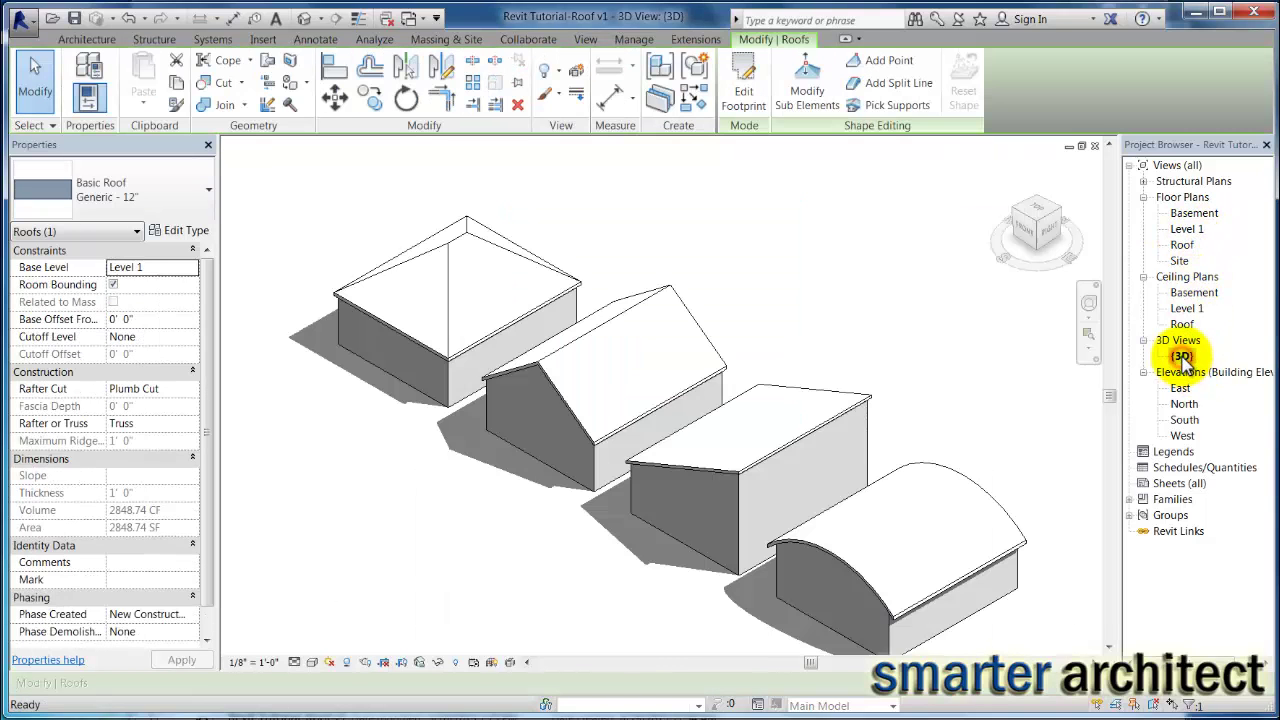
left_click(850, 328)
scroll(745, 312, "up", 3)
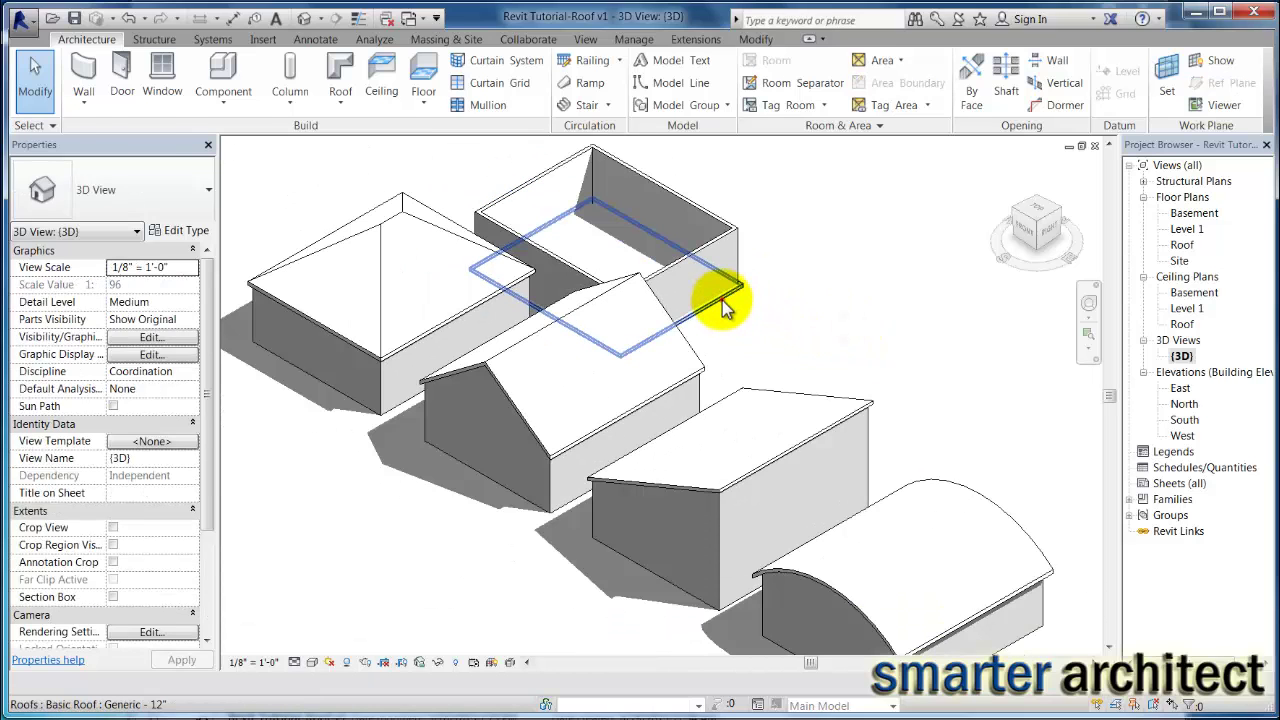
left_click(724, 304)
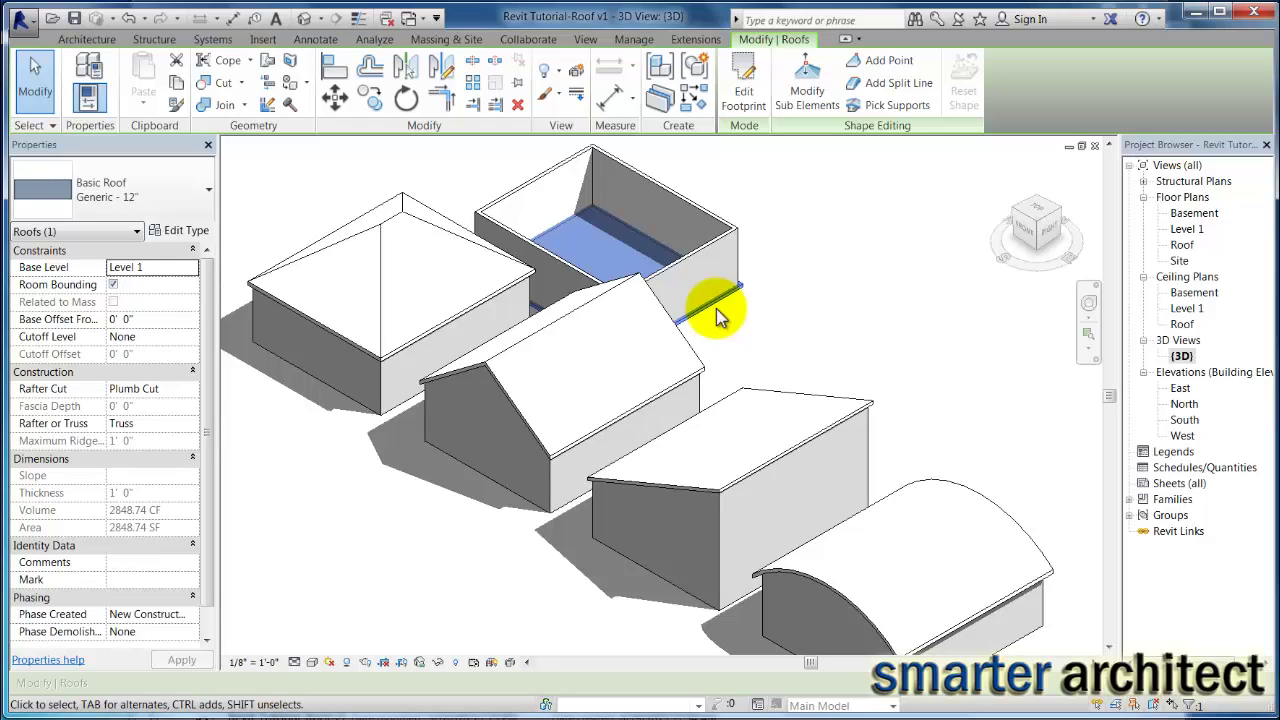
Step: Edit the roof footprint on Level 1 and make all four edges define the roof slope
double_click(1187, 229)
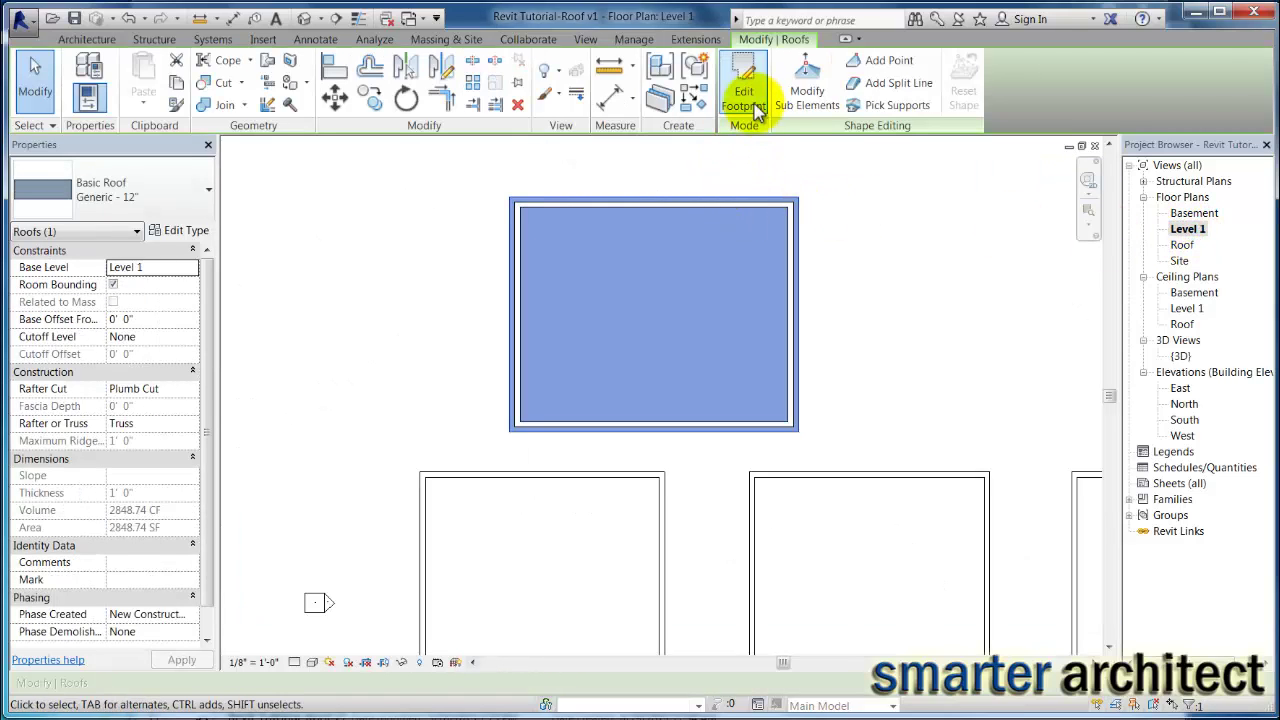
left_click(740, 78)
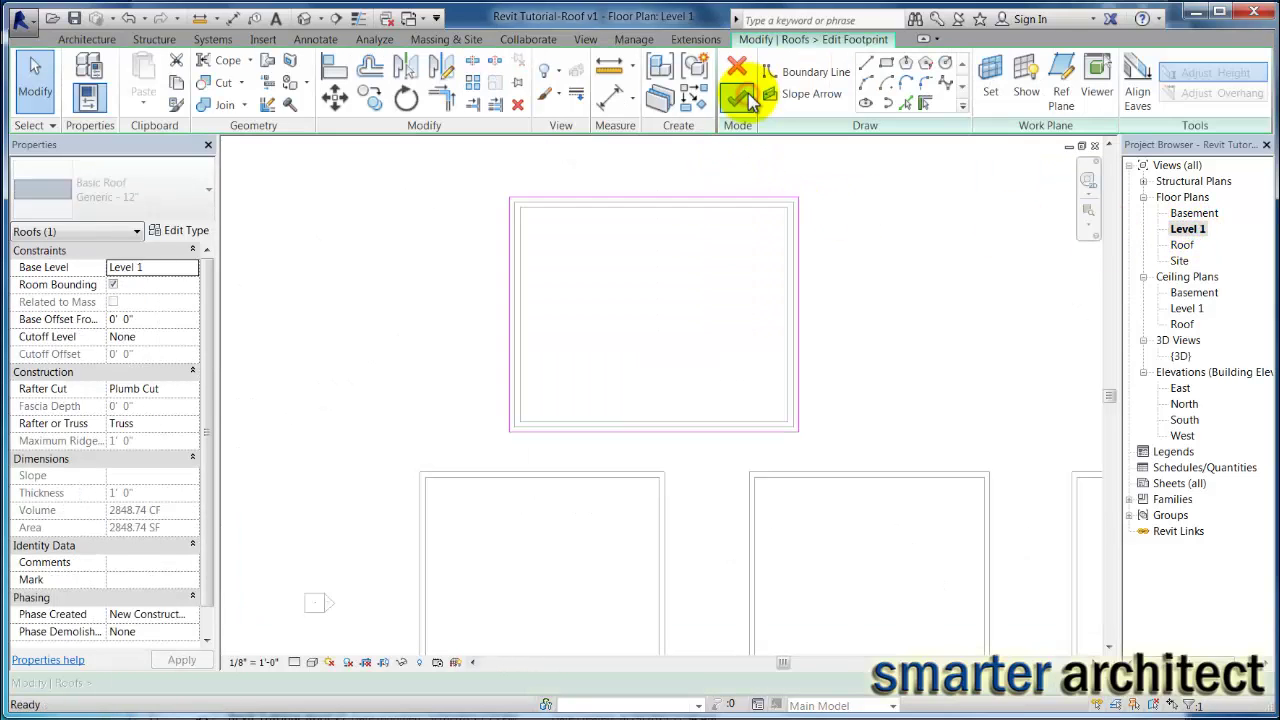
left_click(620, 198)
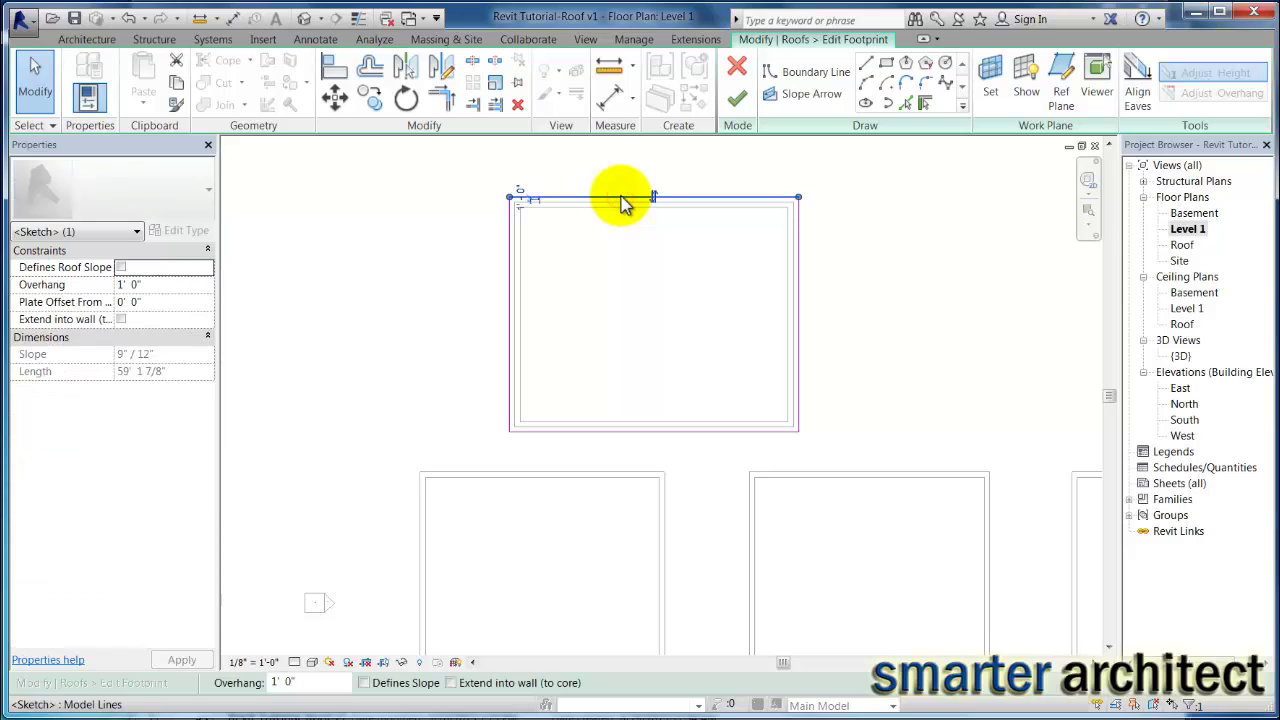
left_click(509, 297)
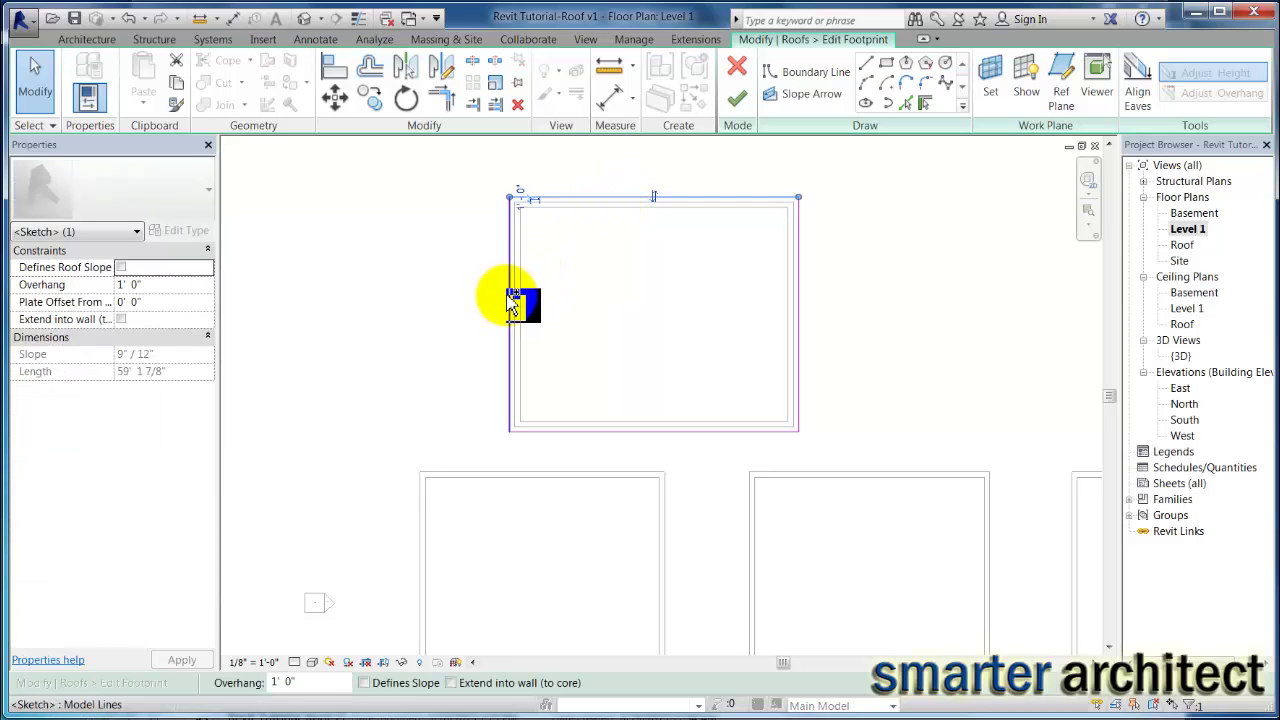
left_click(628, 432, "ctrl")
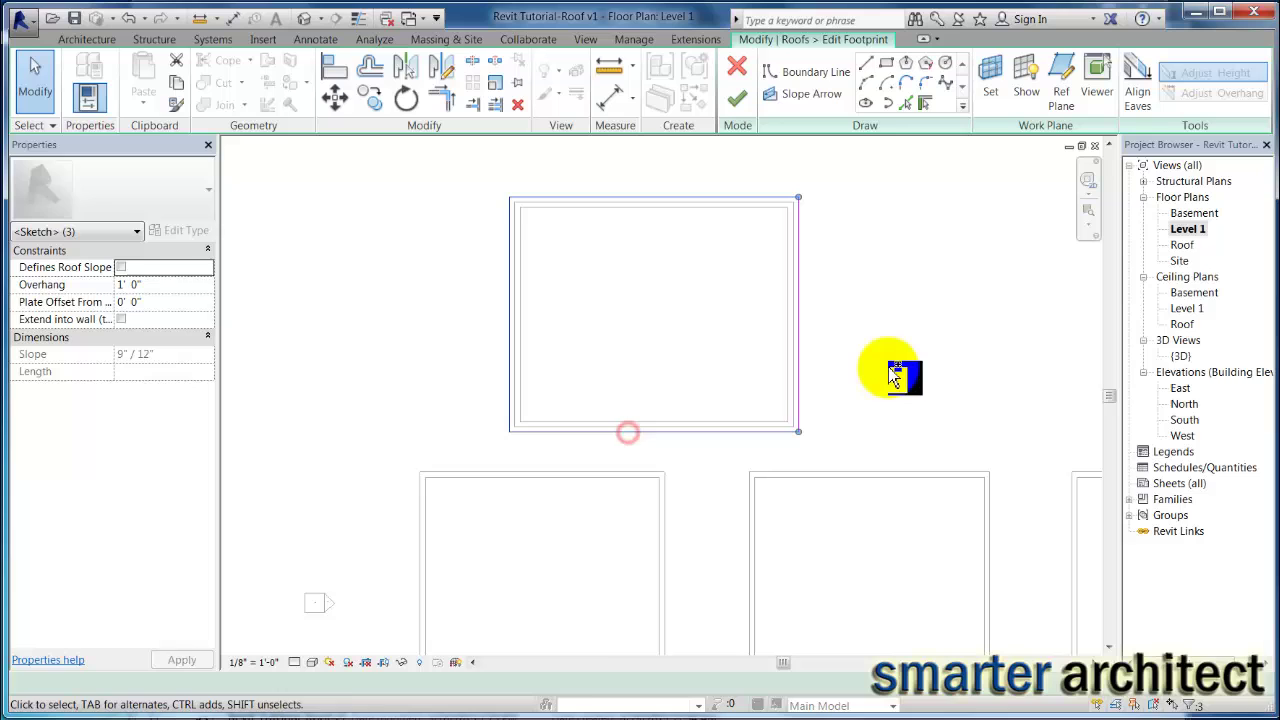
left_click(800, 371, "ctrl")
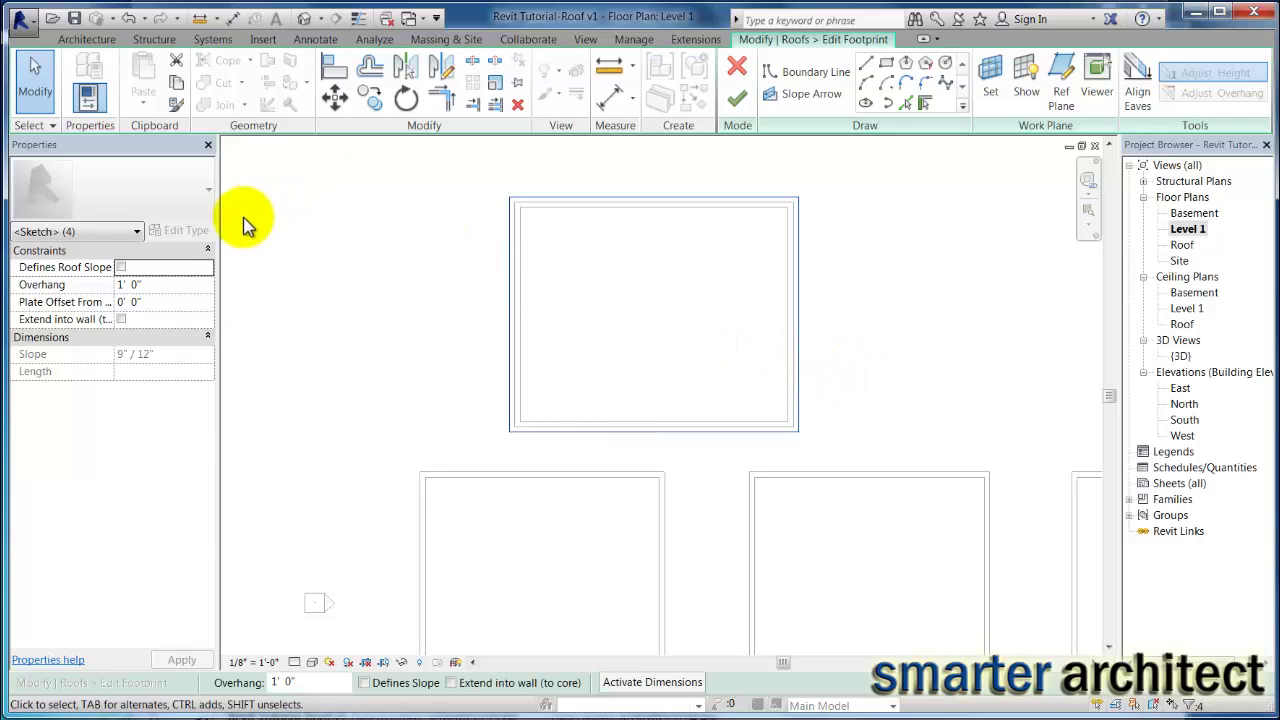
left_click(121, 267)
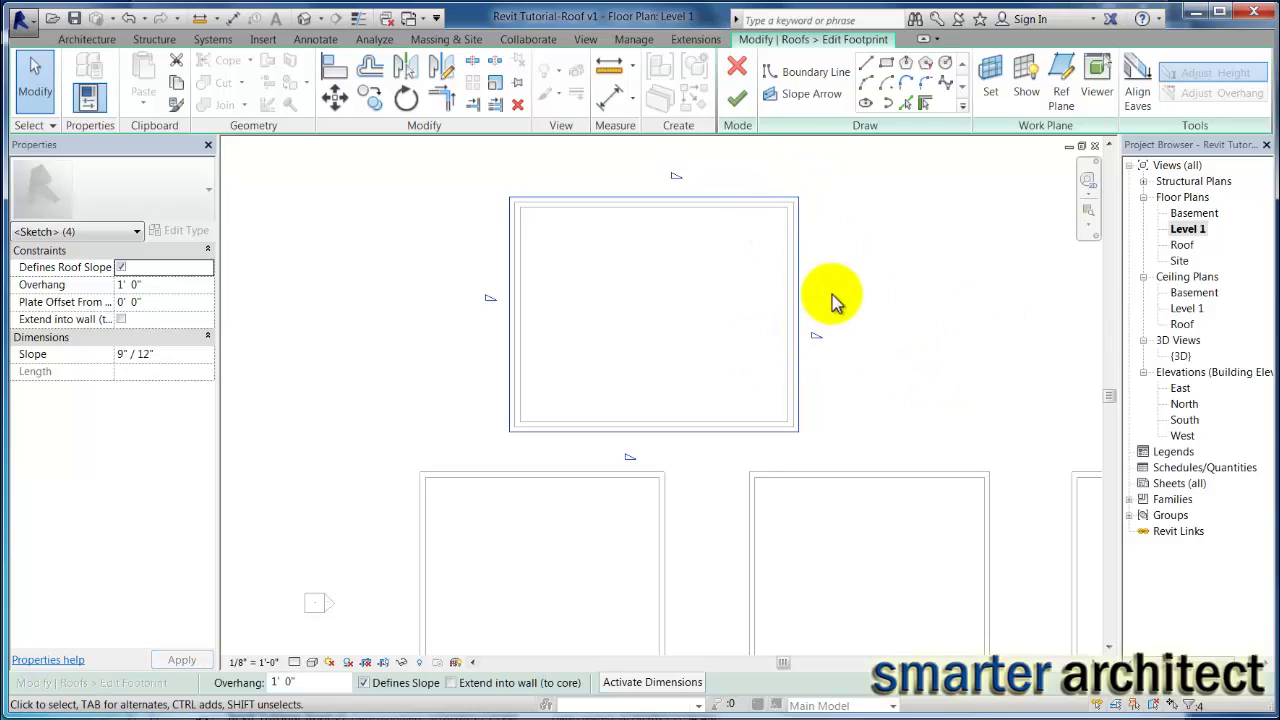
Step: Set the roof's base level to Roof and finish the hip roof
left_click(965, 333)
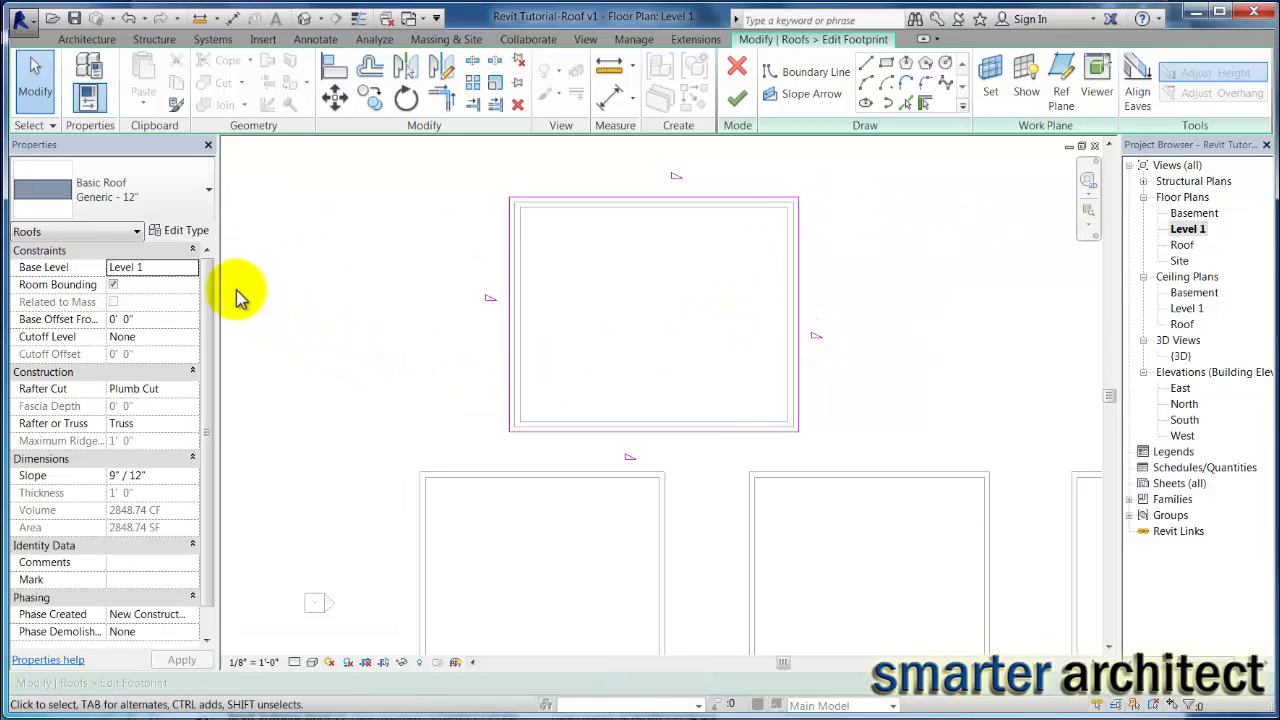
left_click(194, 266)
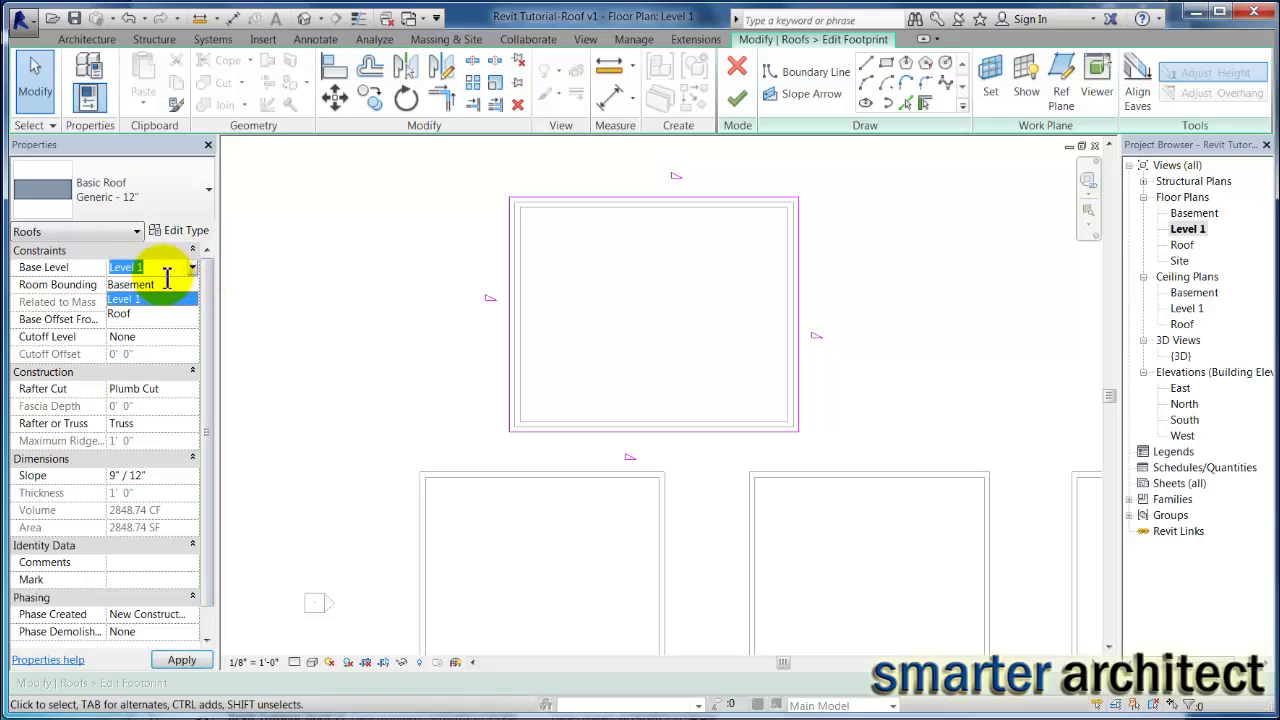
left_click(129, 314)
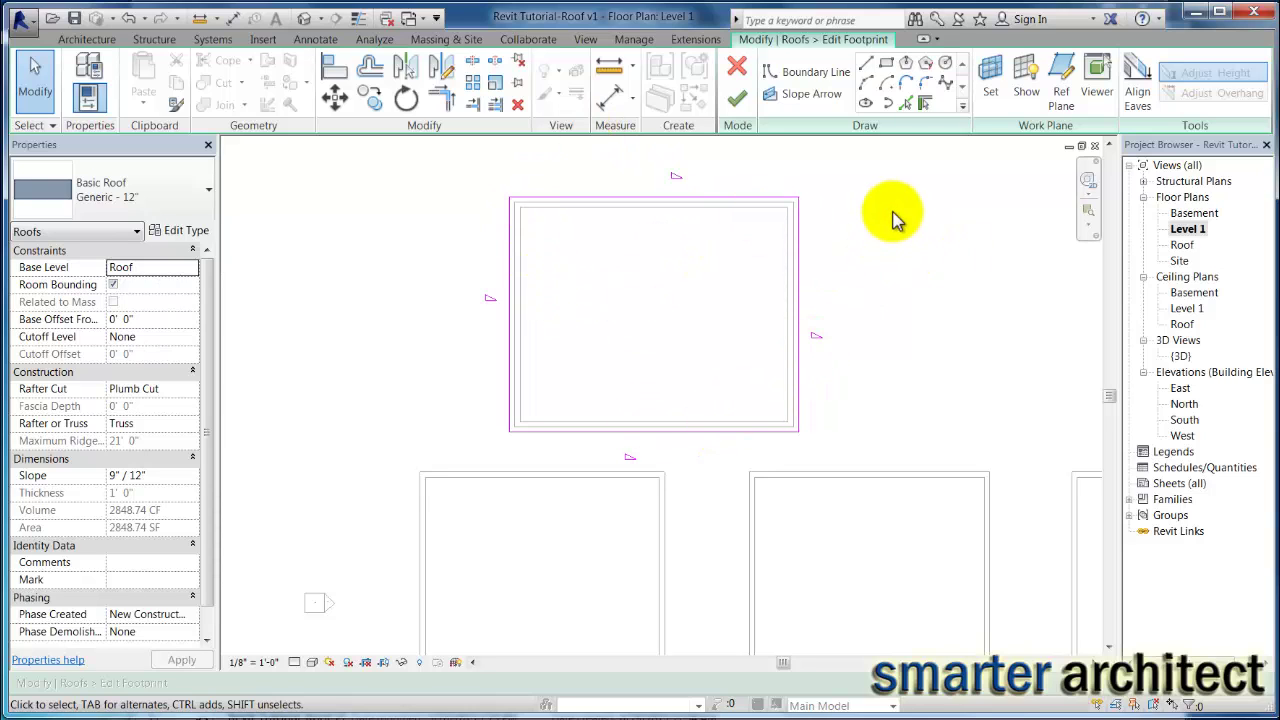
left_click(738, 100)
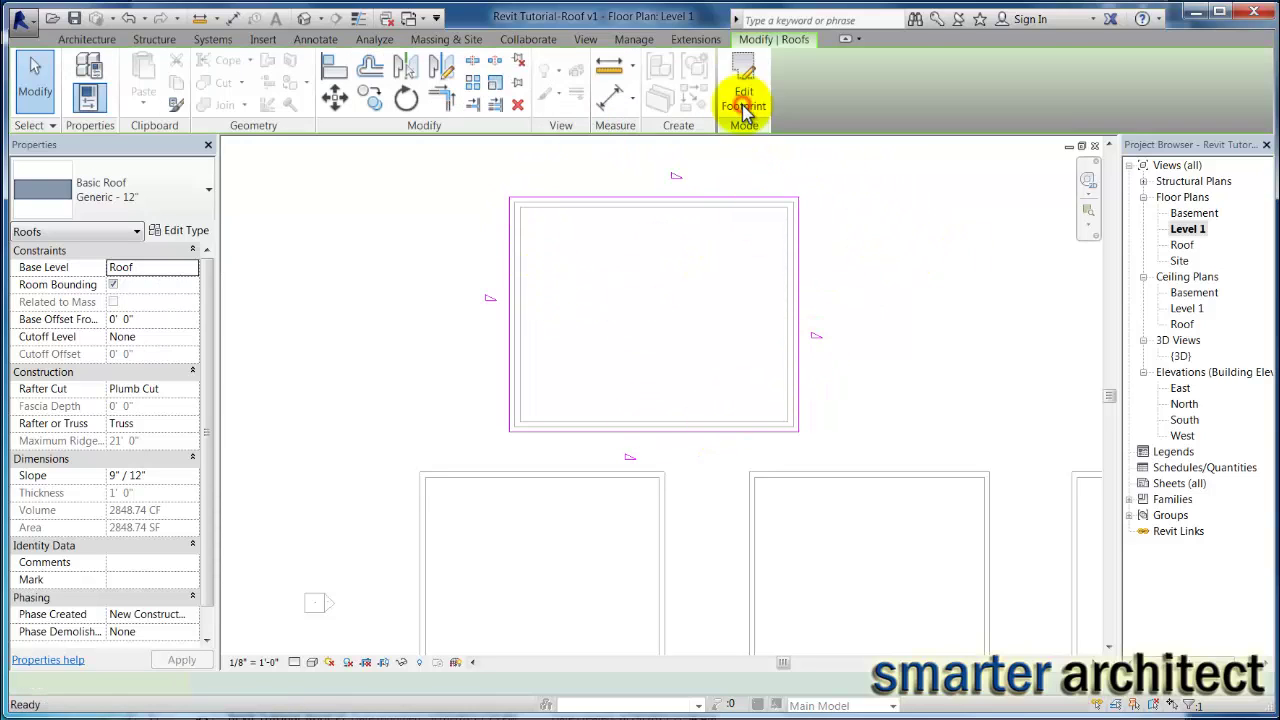
Step: Select the new hip roof in 3D and recenter the view on the five boxes
double_click(1180, 357)
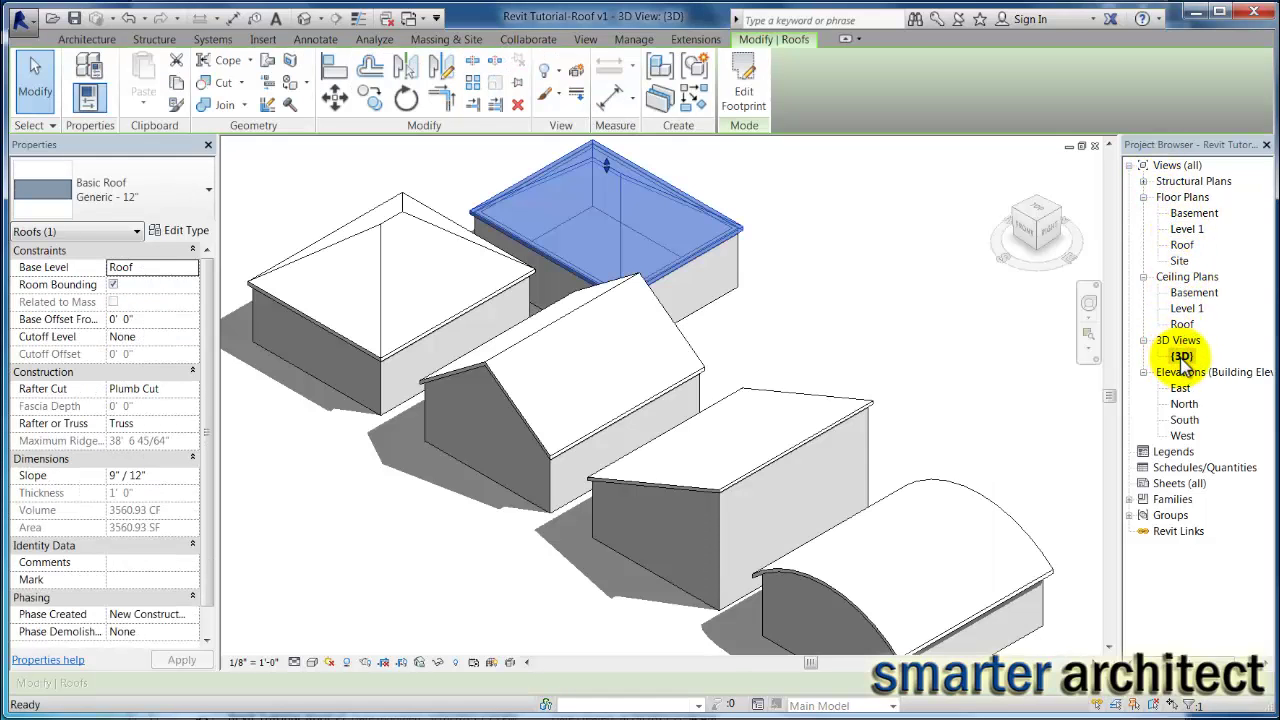
key("Escape")
scroll(614, 170, "up", 3)
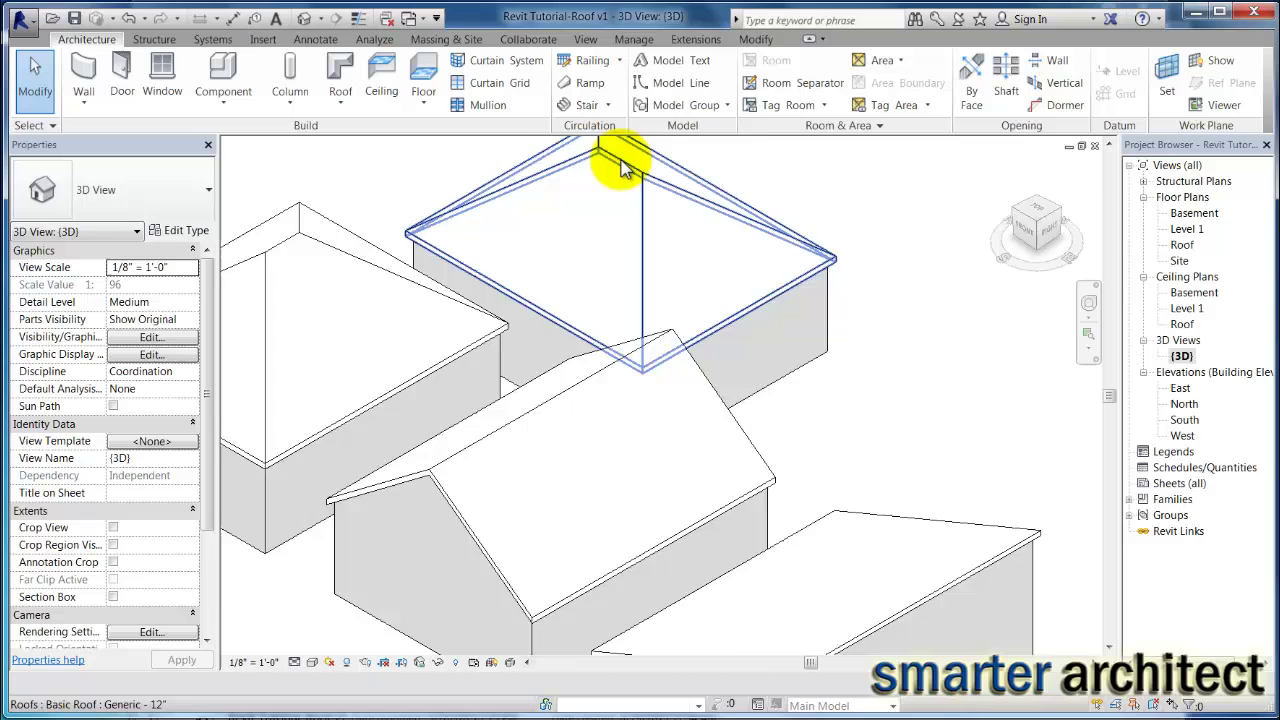
scroll(670, 194, "down", 3)
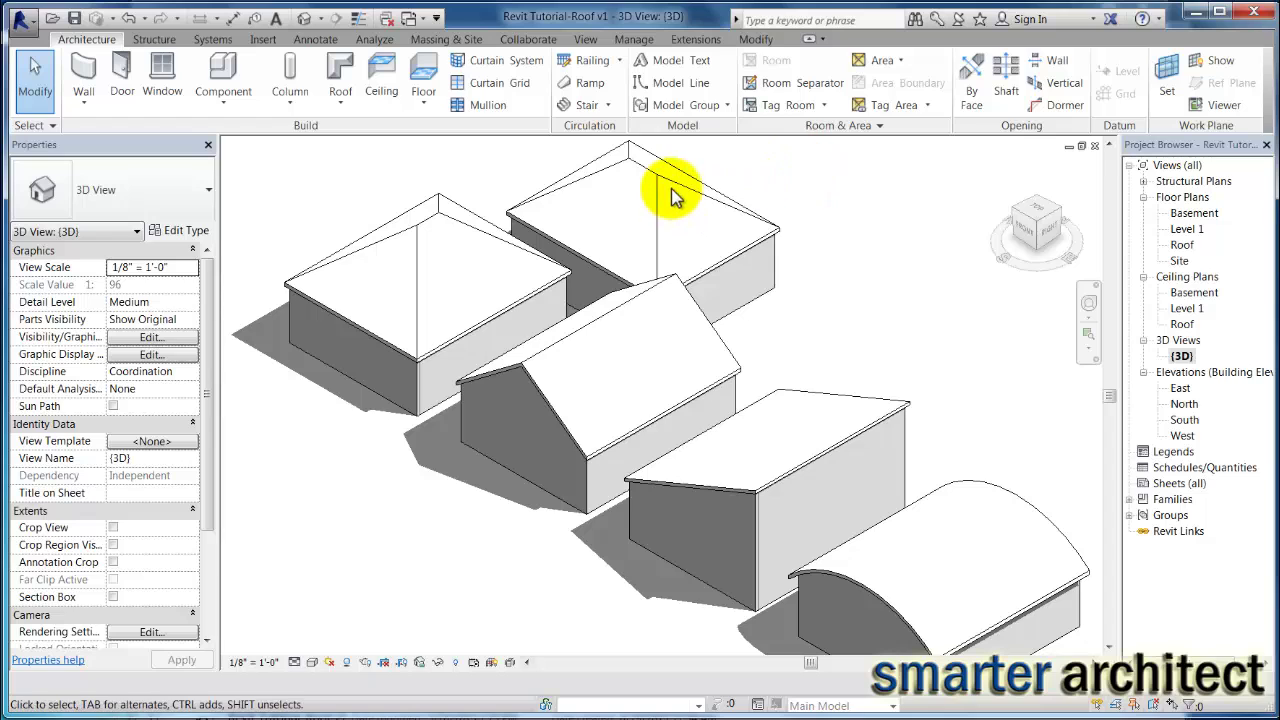
left_click(673, 192)
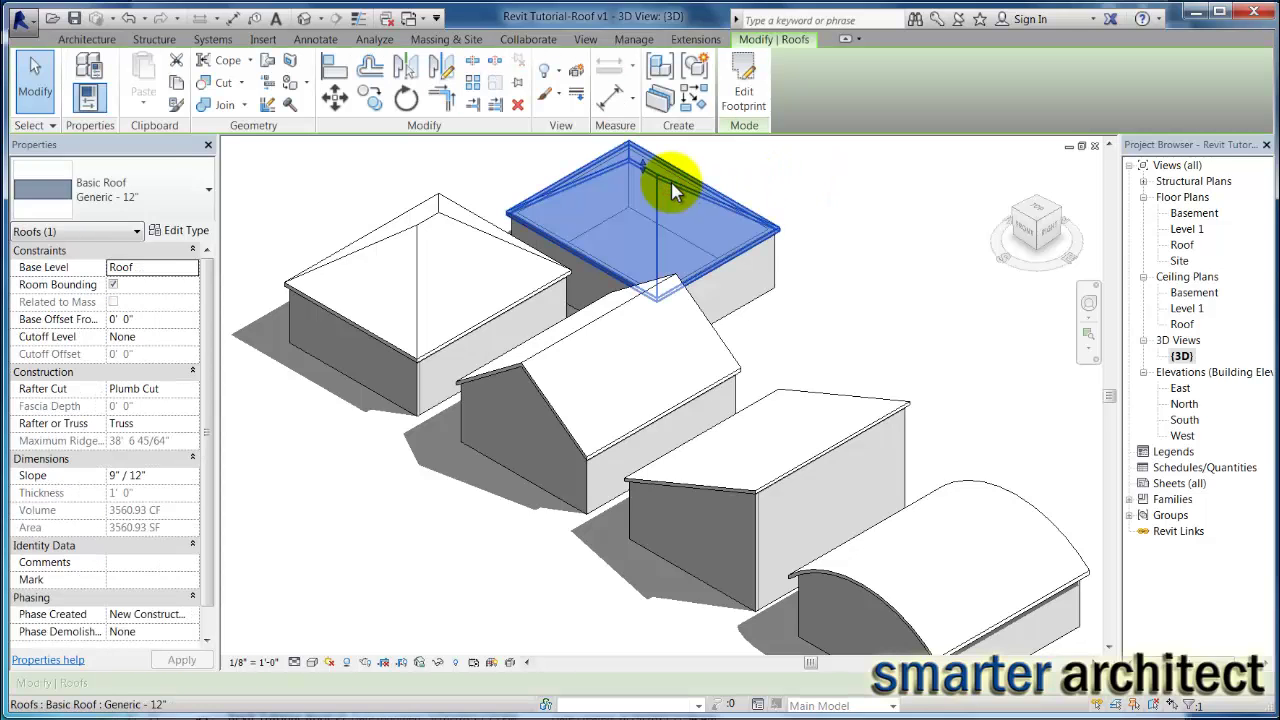
scroll(823, 242, "down", 5)
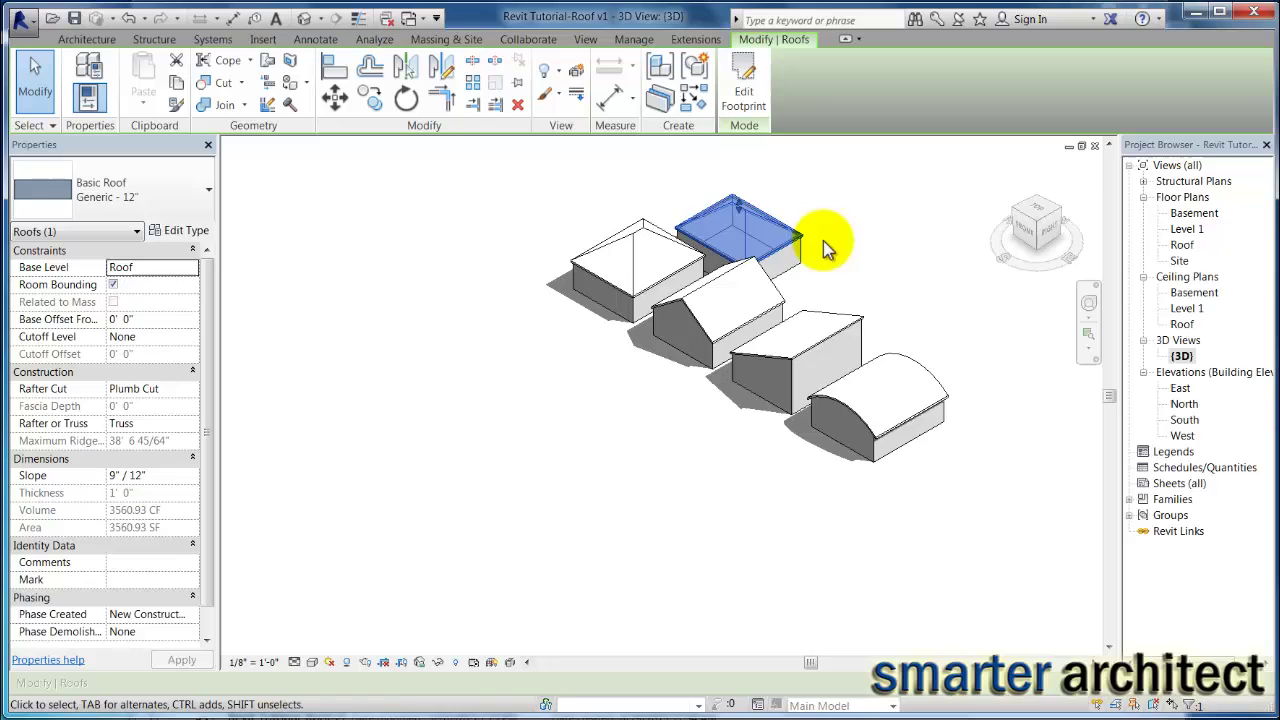
middle_click_drag(823, 242, 745, 255)
scroll(748, 374, "up", 3)
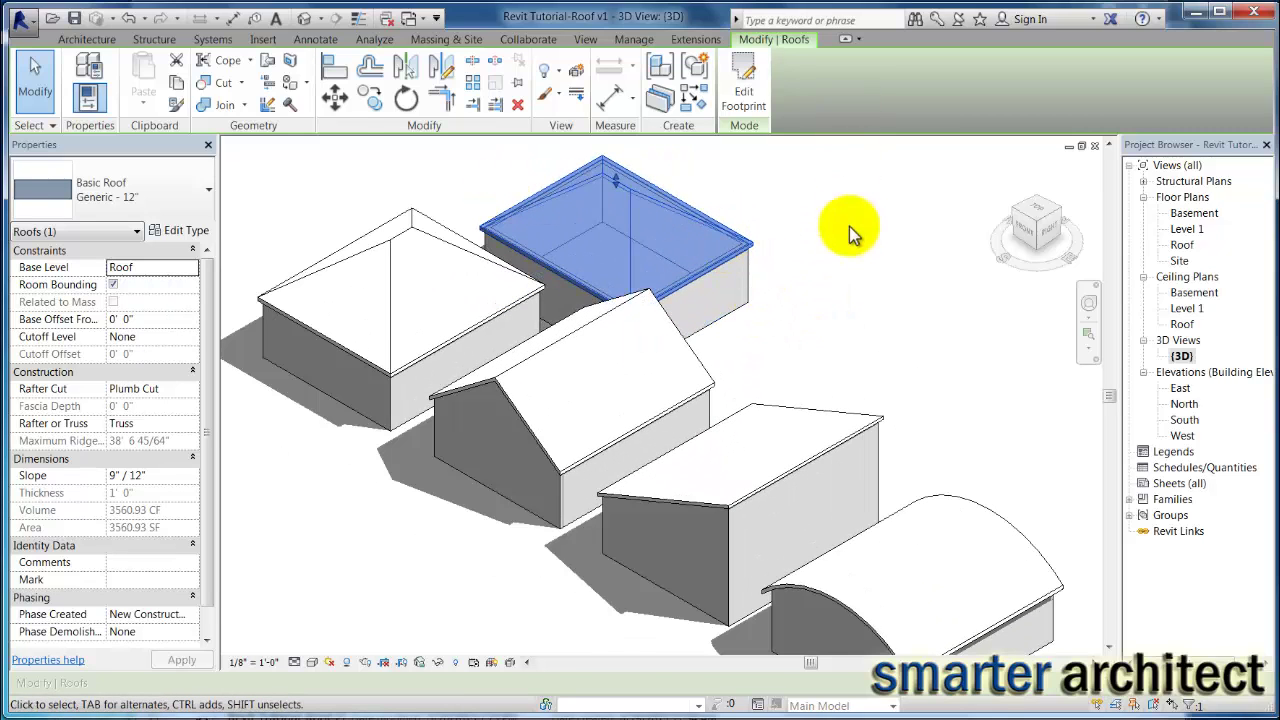
scroll(768, 265, "down", 3)
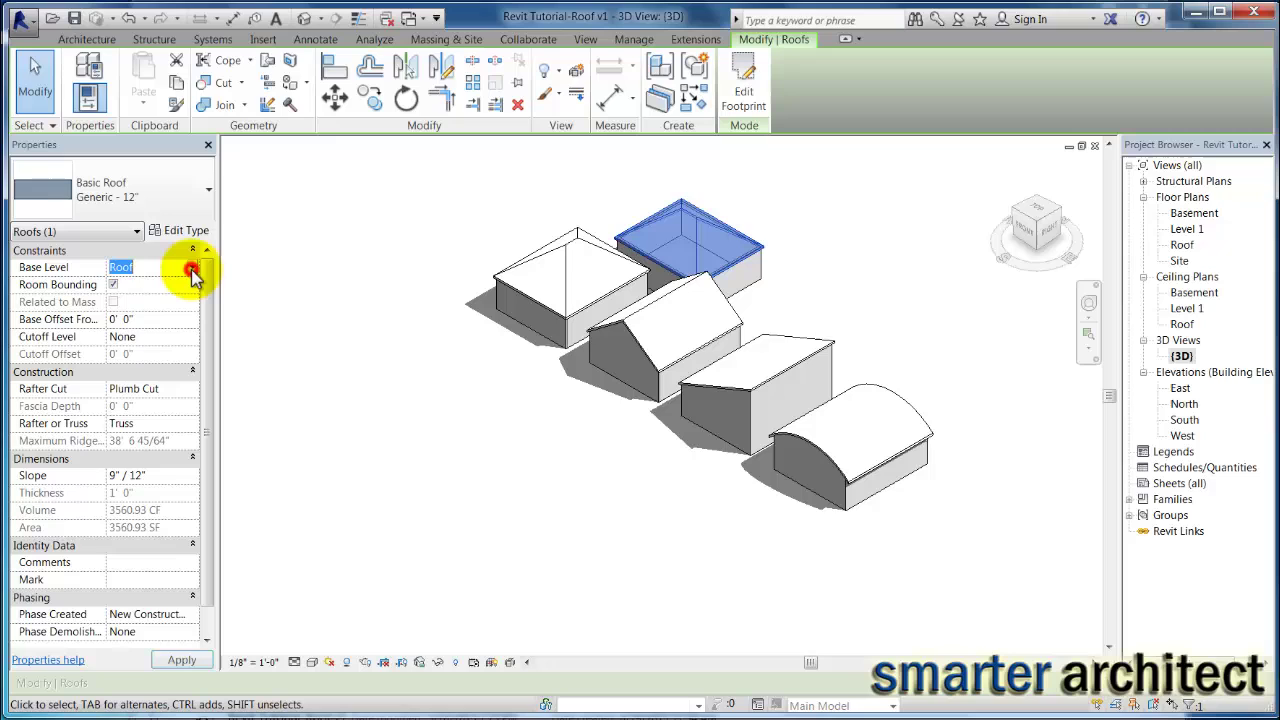
Step: Switch the hip roof's base level to Level 1, then back to Roof, and deselect it
left_click(130, 300)
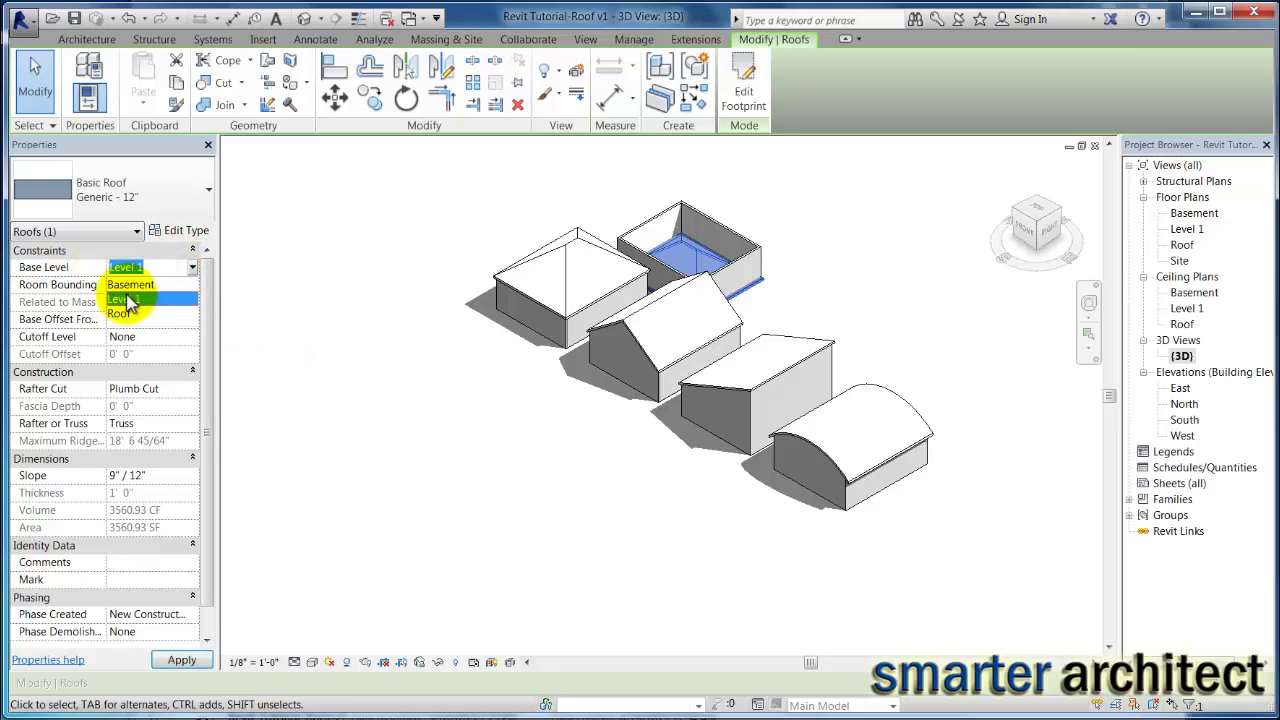
left_click(120, 314)
left_click(276, 399)
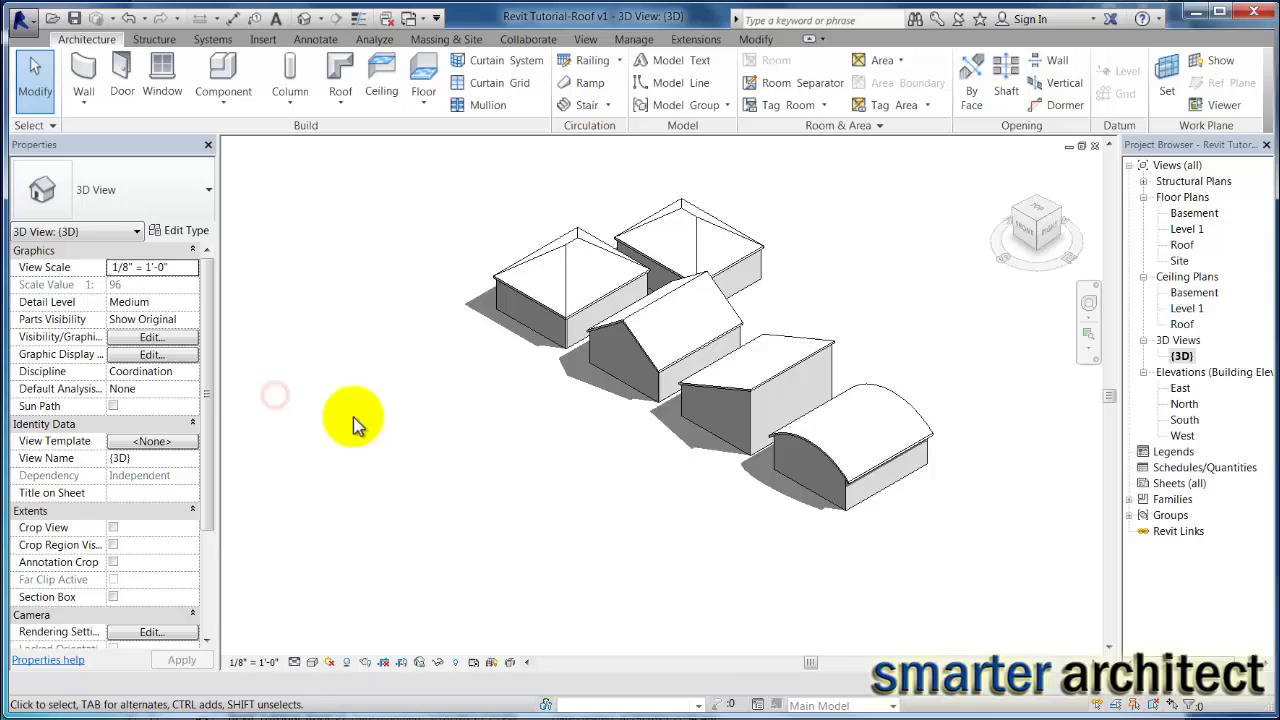
Step: Reorient the 3D view from another ViewCube corner and pan to frame the houses
scroll(700, 240, "up", 4)
scroll(760, 410, "down", 2)
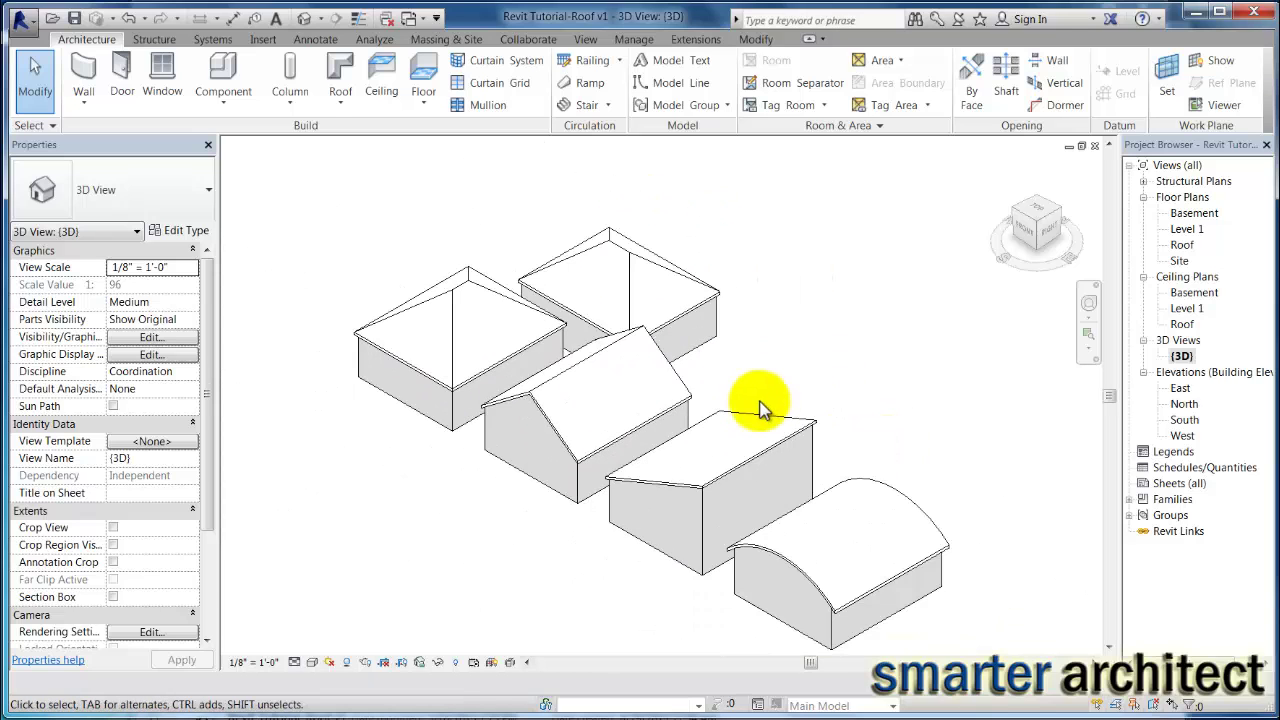
left_click(1062, 212)
scroll(849, 357, "up", 3)
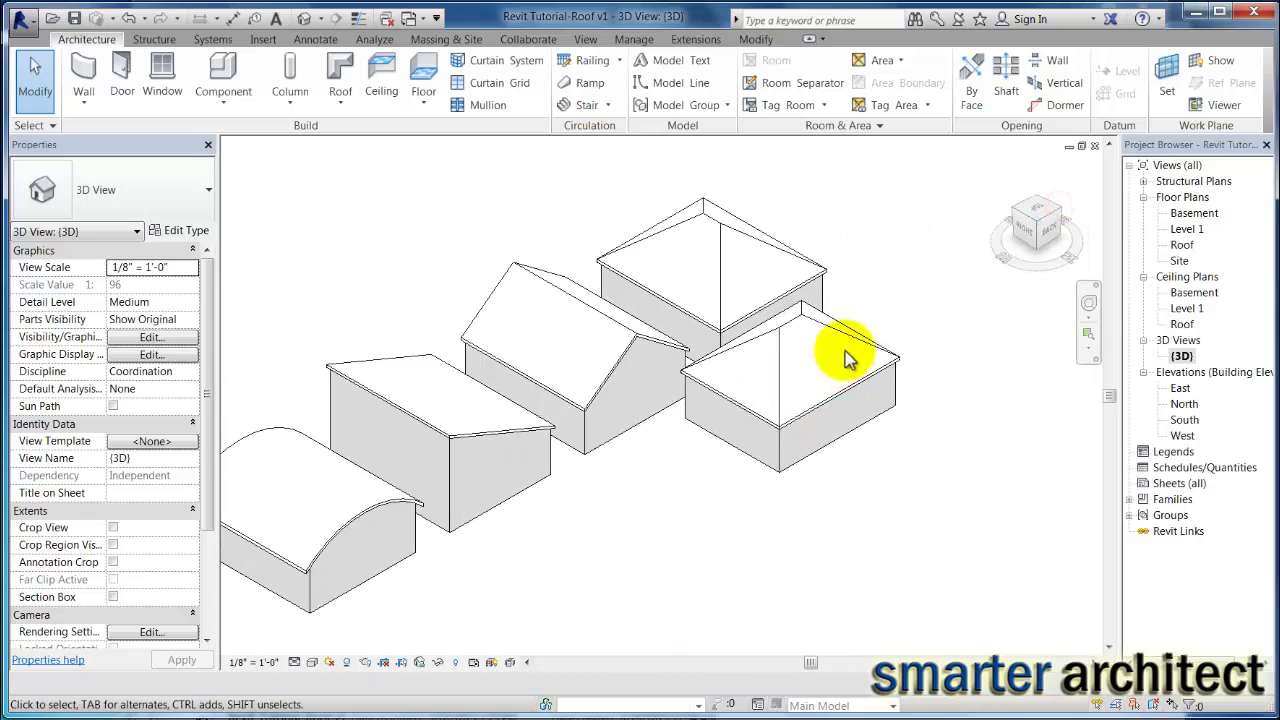
scroll(848, 357, "down", 1)
middle_click_drag(848, 357, 834, 380)
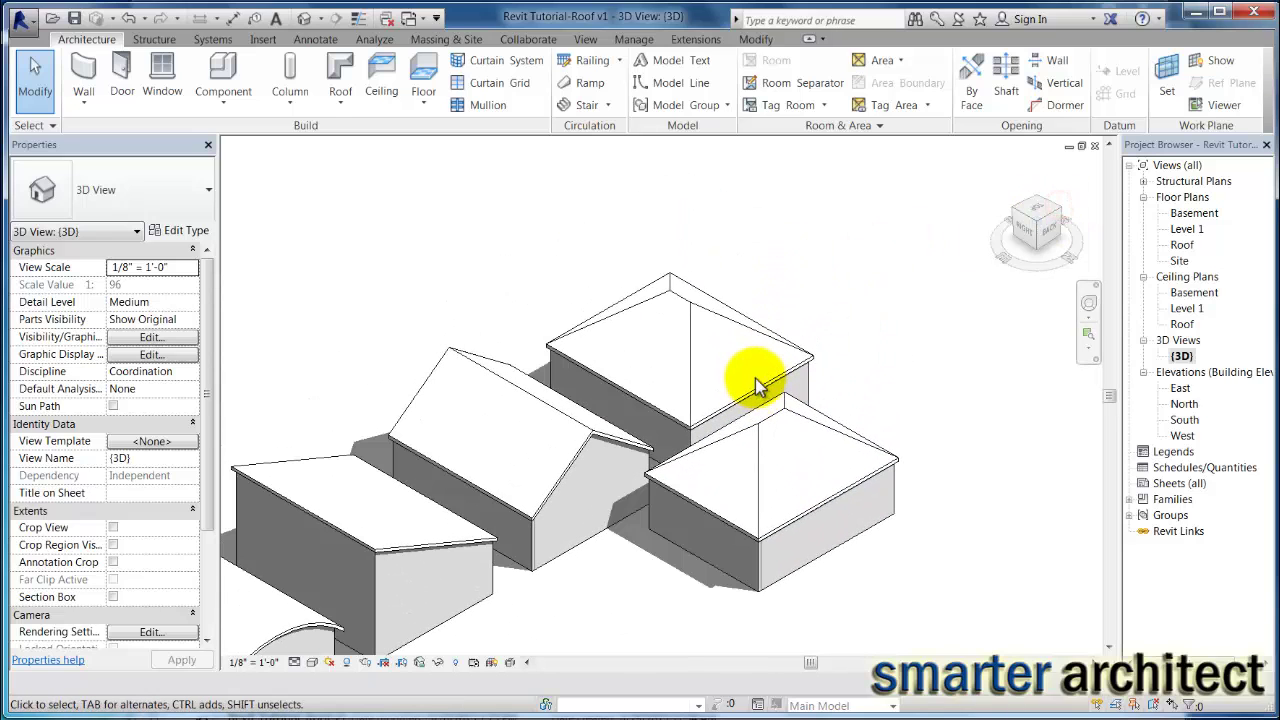